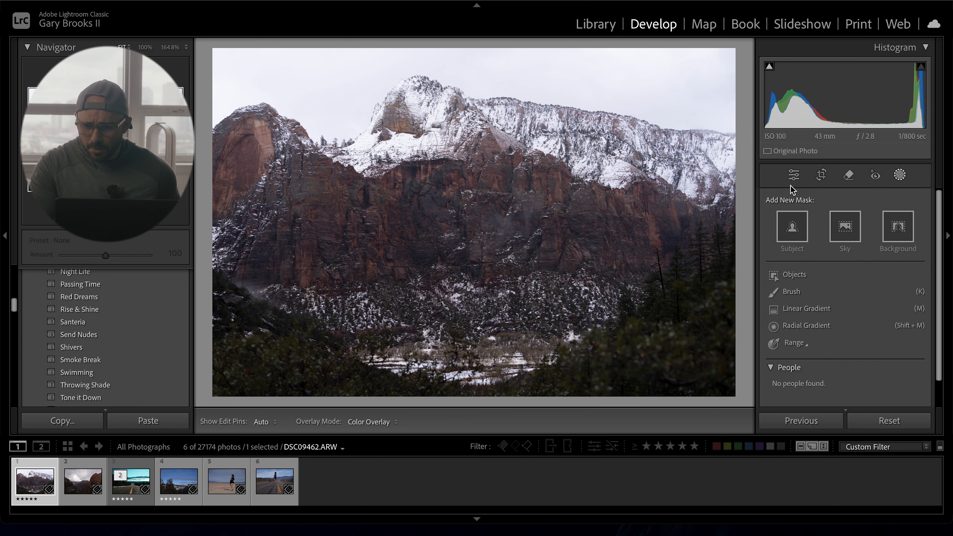
# - Auto-straighten the photo with the Crop & Straighten tool and close the tool
pyautogui.click(821, 176)
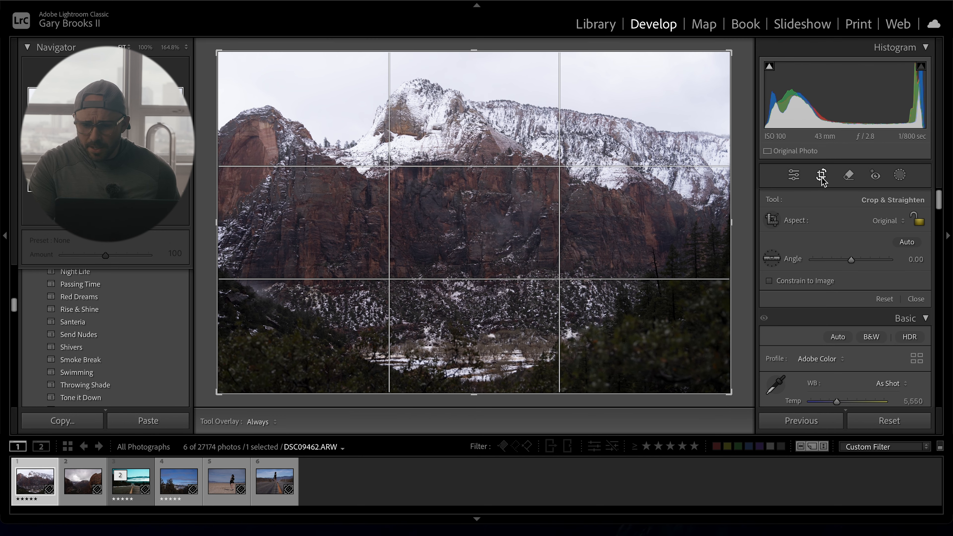
pyautogui.click(906, 242)
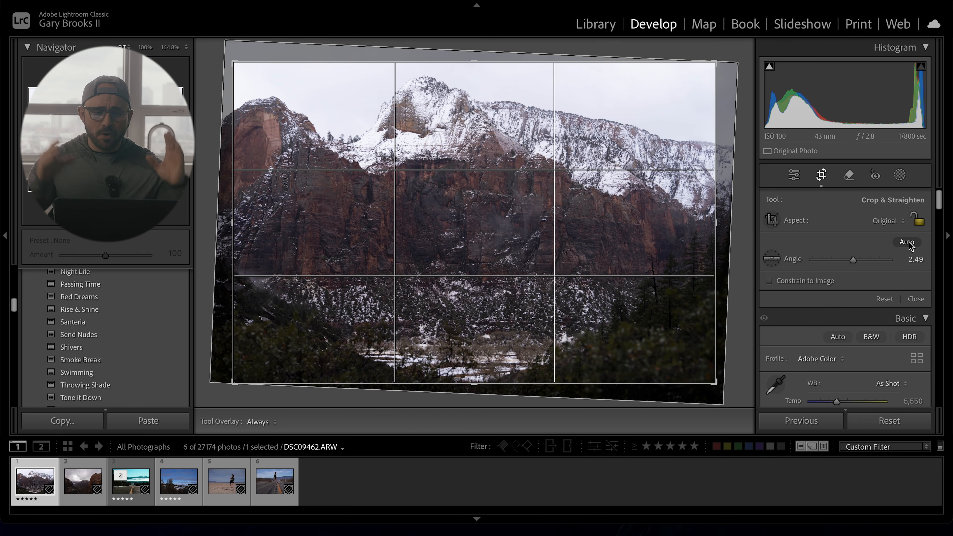
pyautogui.click(917, 300)
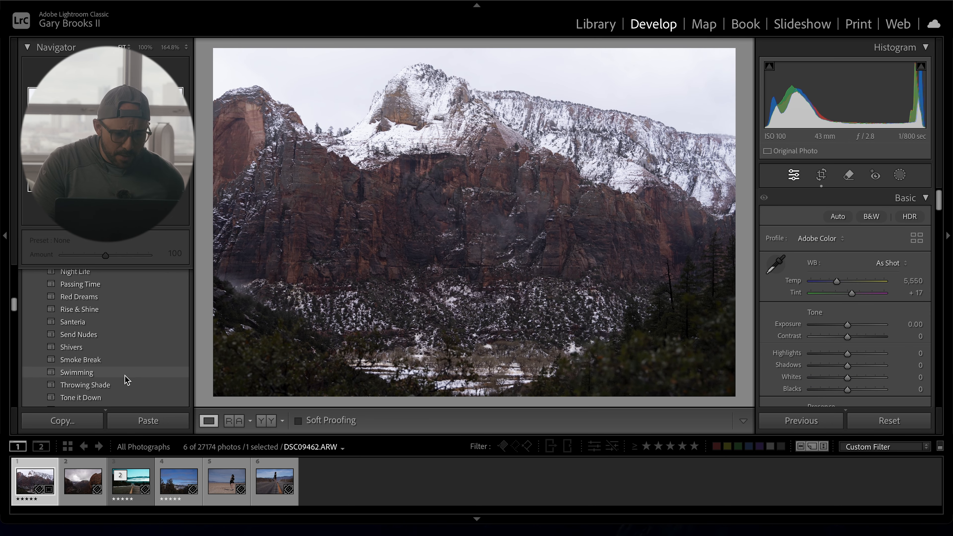
# - Apply the Rise & Shine preset to the photo
pyautogui.scroll(-2, 118, 384)
pyautogui.scroll(3, 117, 383)
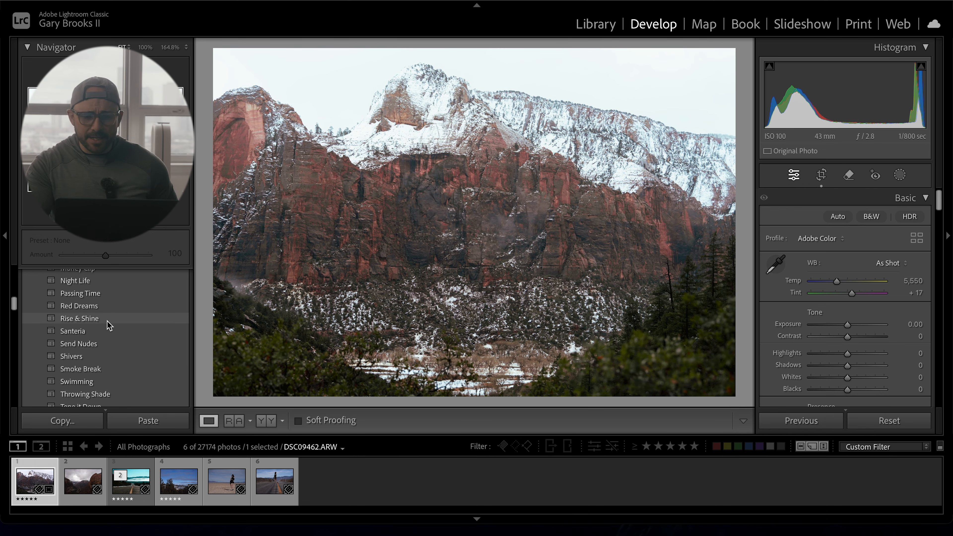
pyautogui.click(107, 322)
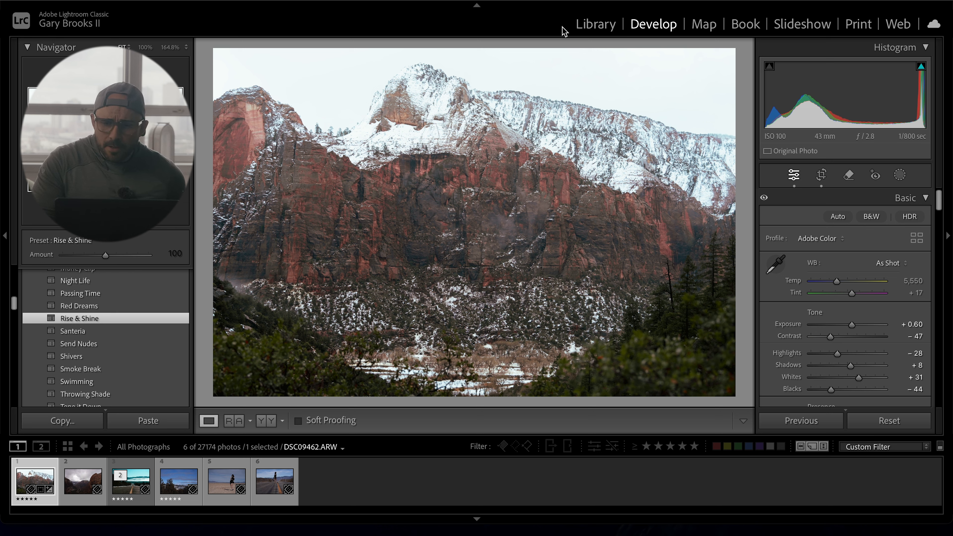
# - Create a sky mask and set Exposure −0.63, Highlights −7, Shadows −11, Whites −15, then exit masking
pyautogui.press('m')
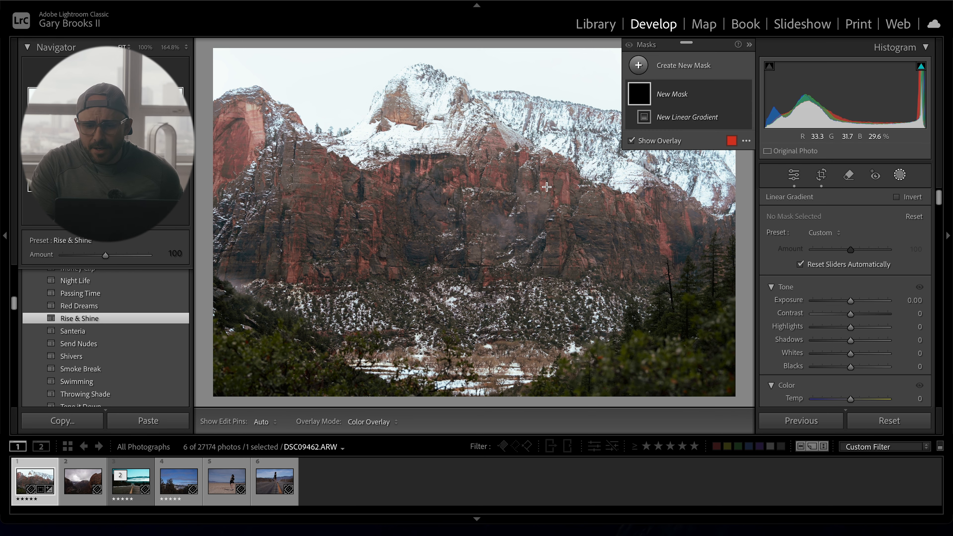
pyautogui.click(638, 67)
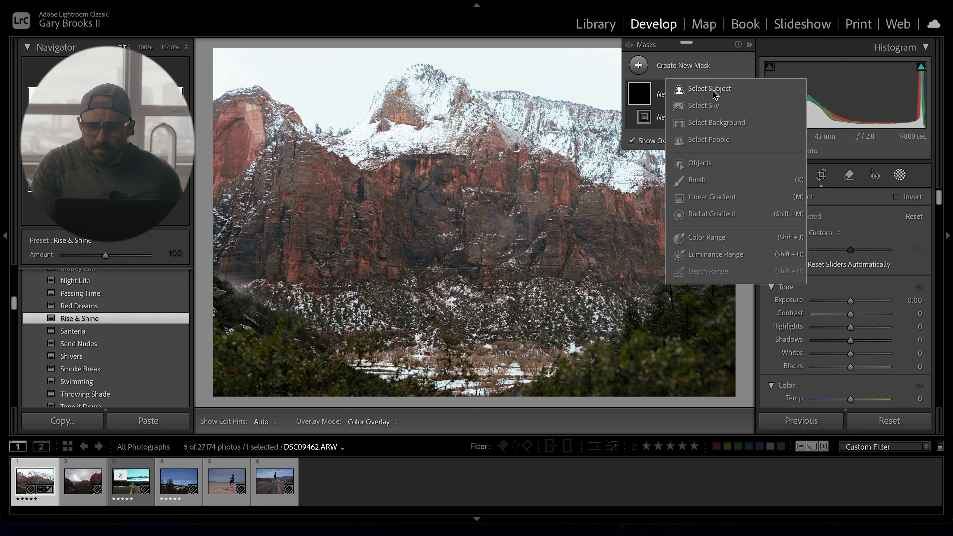
pyautogui.click(717, 105)
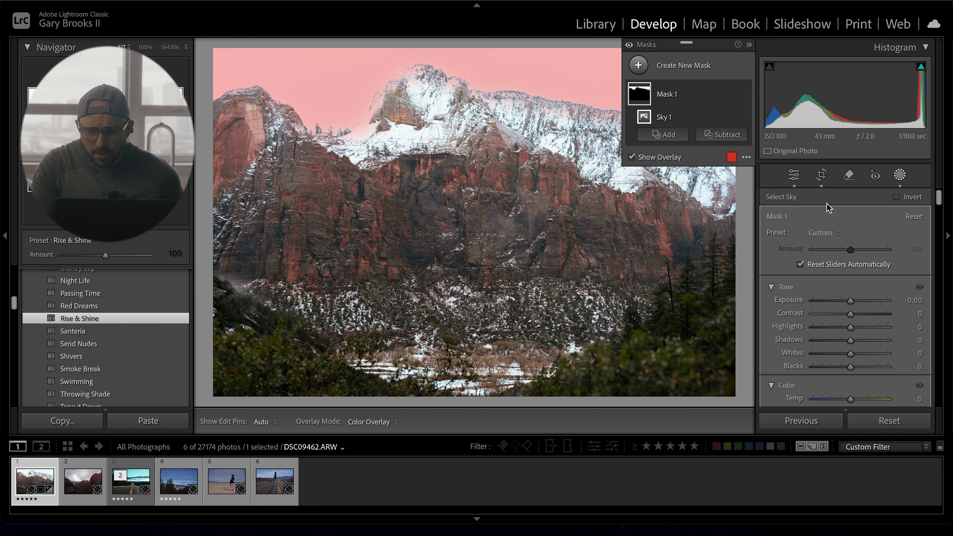
pyautogui.moveTo(853, 301); pyautogui.dragTo(845, 355)
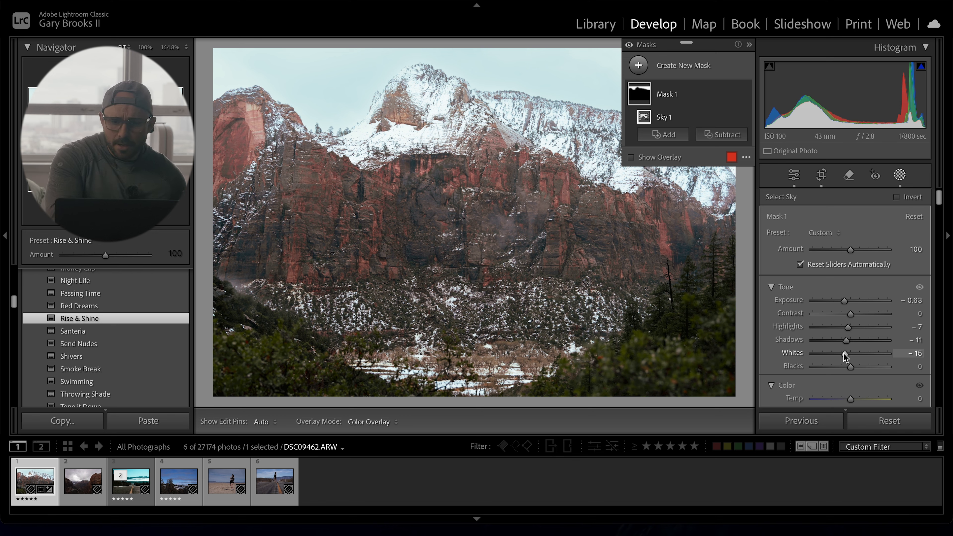
pyautogui.press('Escape')
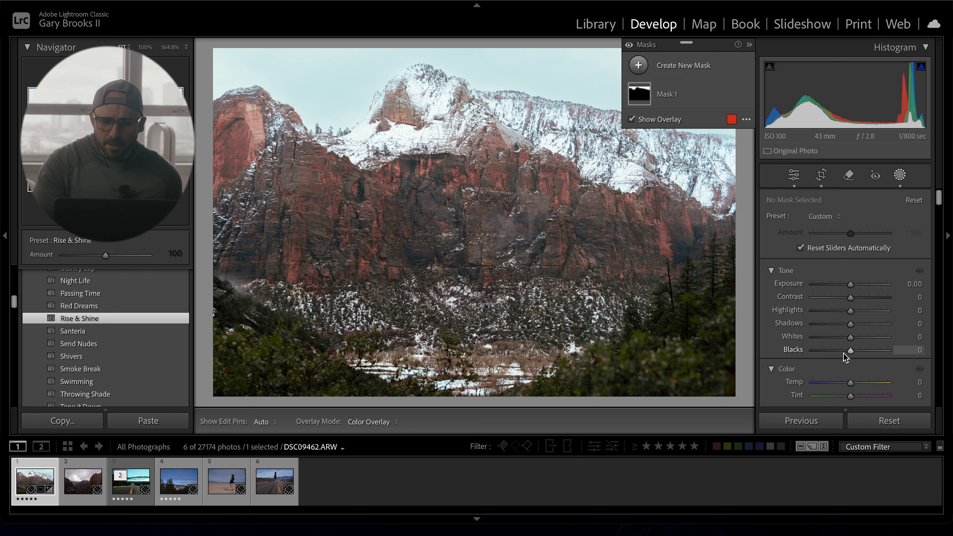
# - Add a new radial gradient mask centred on the mountain face
pyautogui.hotkey('shift', 'w')
pyautogui.hotkey('shift', 'w')
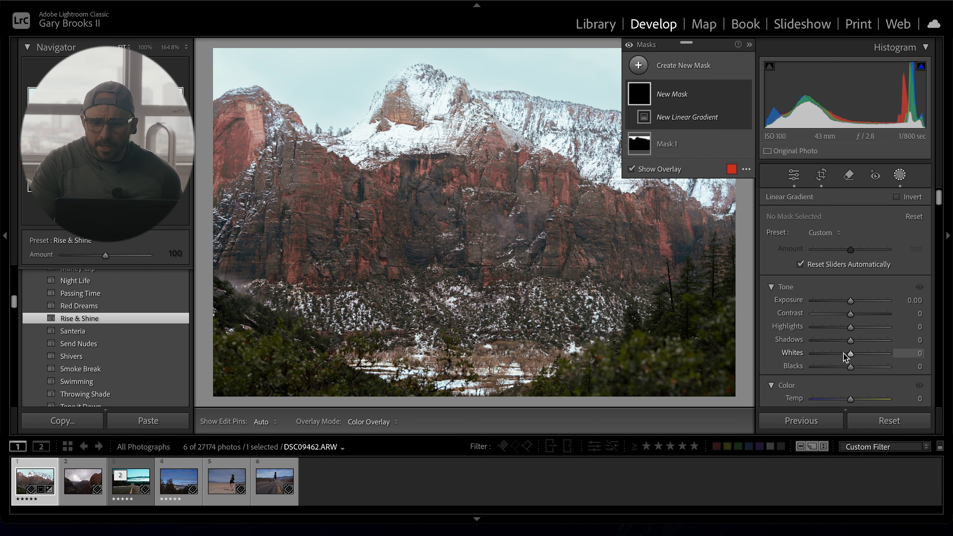
pyautogui.click(639, 67)
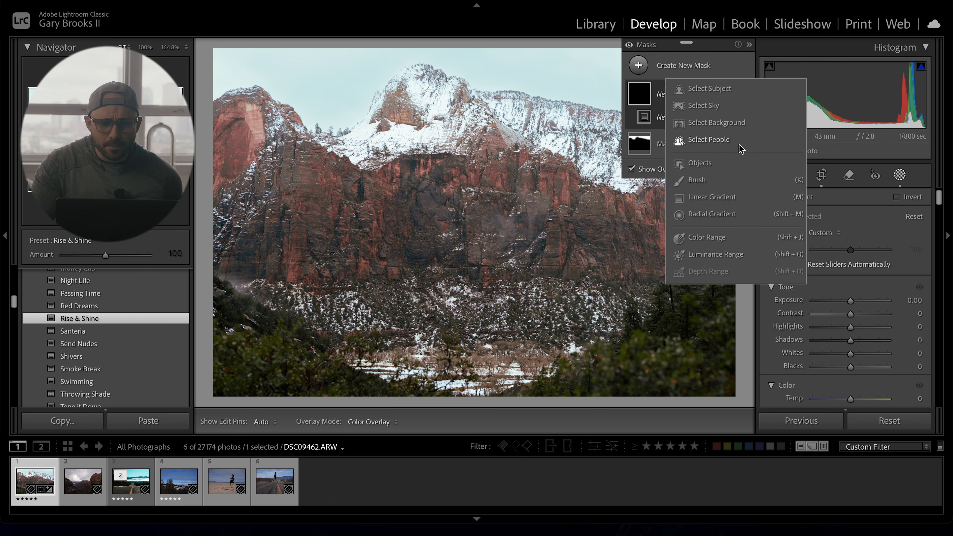
pyautogui.click(702, 215)
pyautogui.moveTo(429, 160); pyautogui.dragTo(639, 378)
pyautogui.moveTo(464, 178); pyautogui.dragTo(515, 219)
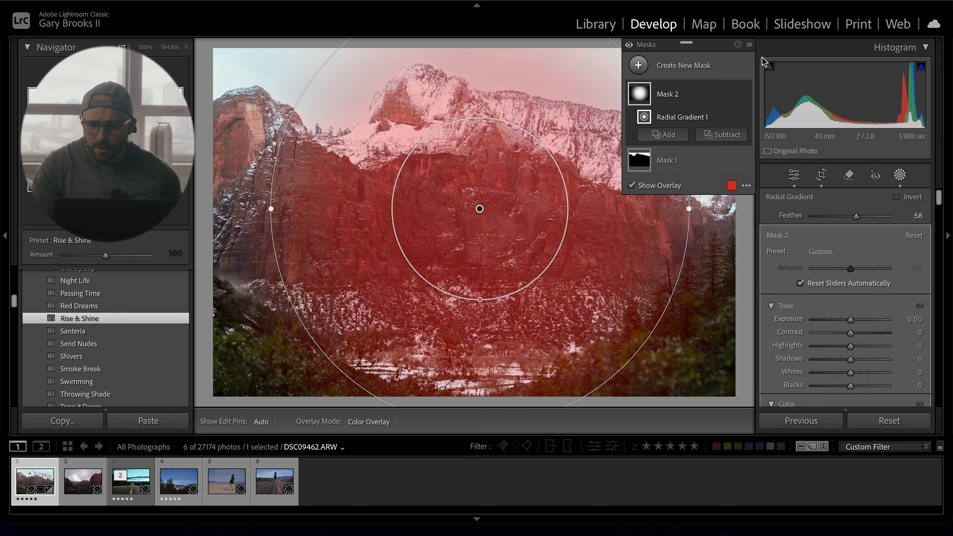
# - Invert the radial mask and set Exposure −0.47, Contrast 13, Highlights −10, Shadows −13, Whites −11, Blacks −22
pyautogui.click(731, 94)
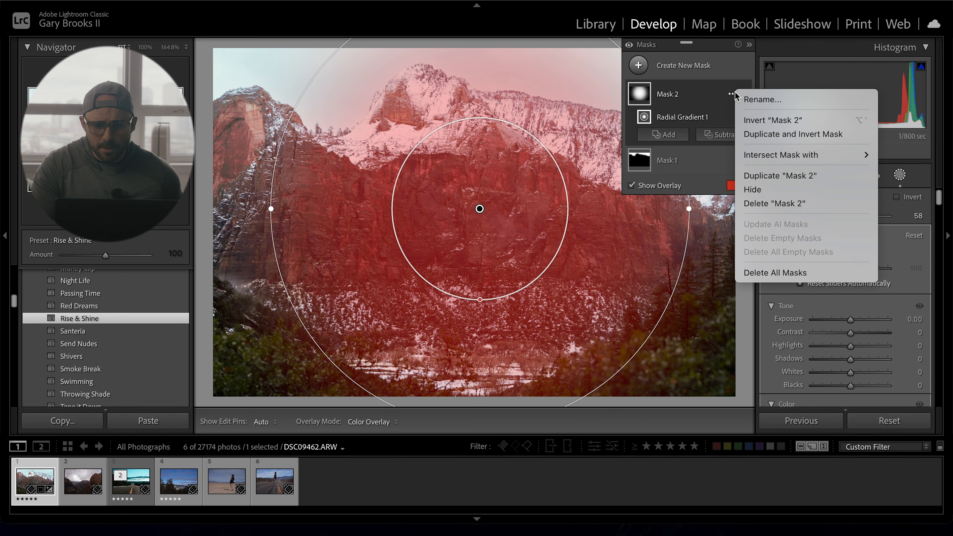
pyautogui.click(790, 120)
pyautogui.moveTo(853, 319); pyautogui.dragTo(843, 389)
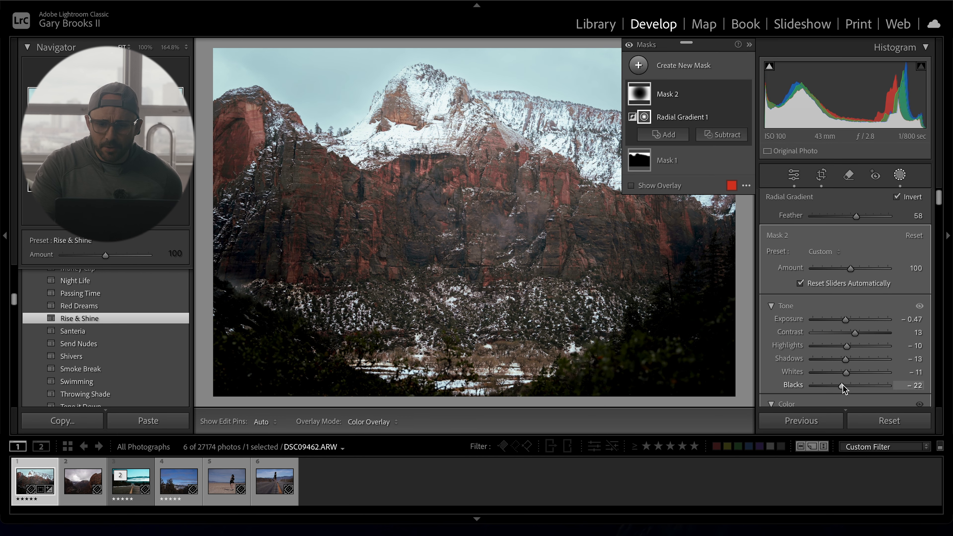
# - Add another radial gradient mask, stretching and rotating it into a diagonal ellipse over the snowy peak and left cliffs
pyautogui.press('m')
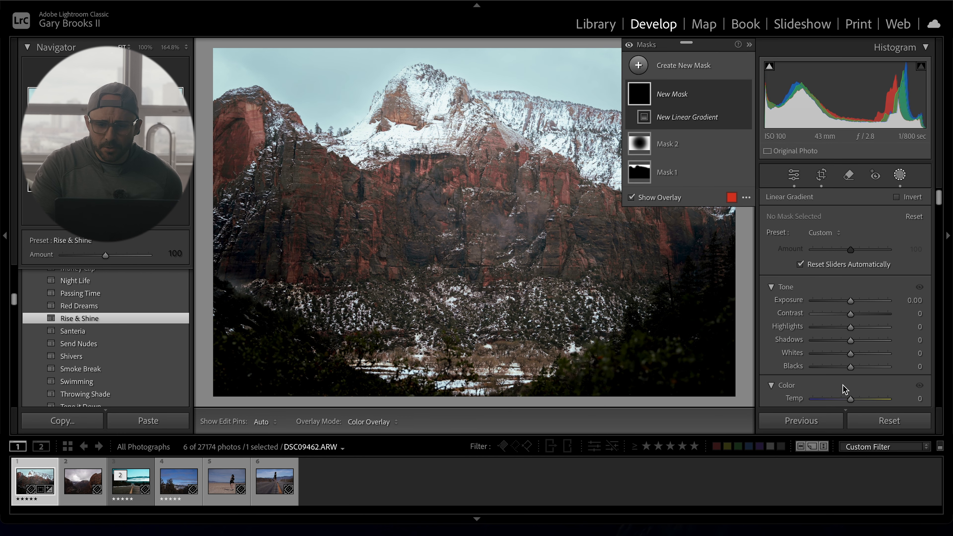
pyautogui.click(638, 71)
pyautogui.click(719, 213)
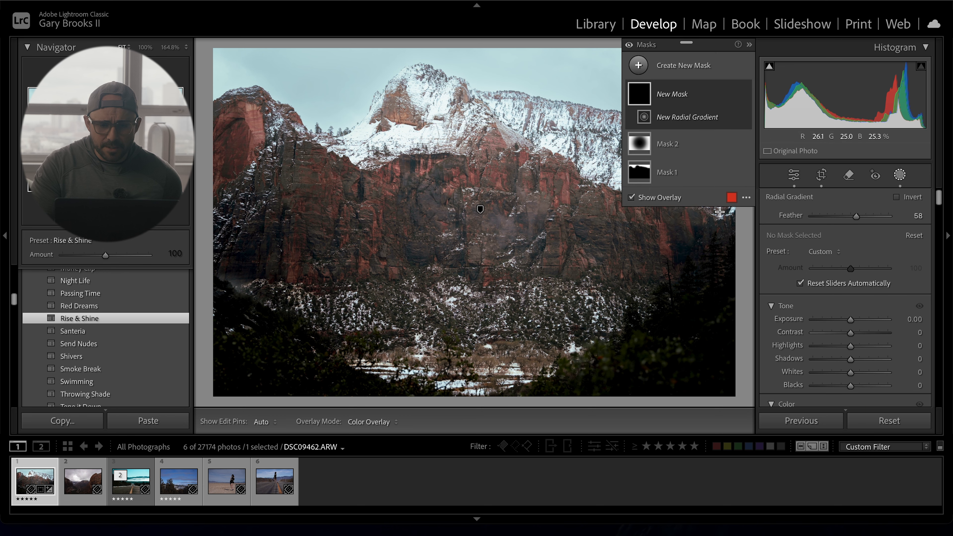
pyautogui.moveTo(428, 142)
pyautogui.mouseDown()
pyautogui.moveTo(553, 241)
pyautogui.moveTo(518, 220)
pyautogui.moveTo(503, 372)
pyautogui.moveTo(548, 387)
pyautogui.moveTo(543, 423)
pyautogui.moveTo(557, 445)
pyautogui.mouseUp()
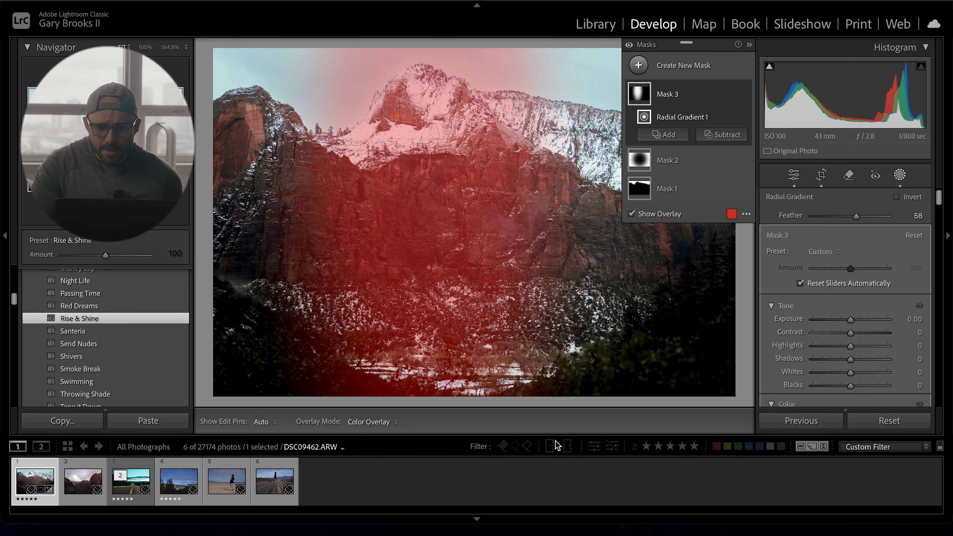
pyautogui.moveTo(566, 145); pyautogui.dragTo(565, 29)
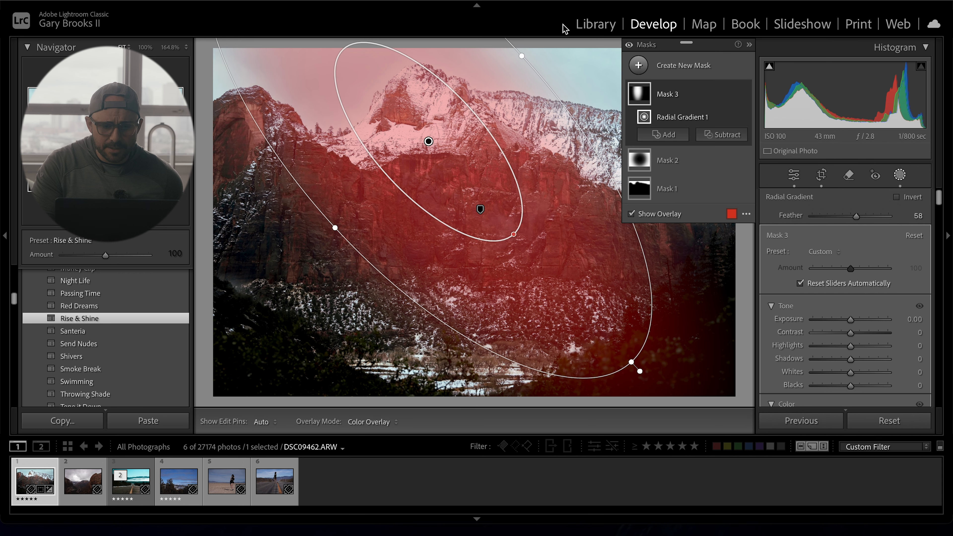
pyautogui.moveTo(431, 143); pyautogui.dragTo(383, 145)
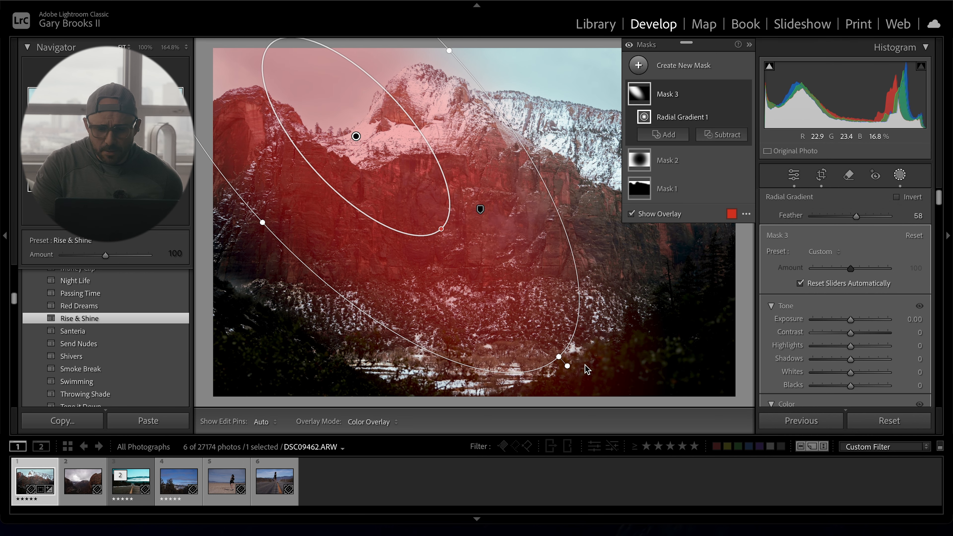
pyautogui.moveTo(570, 367); pyautogui.dragTo(572, 339)
pyautogui.moveTo(425, 194); pyautogui.dragTo(449, 179)
# - Warm the new radial mask by setting its Temp to 40
pyautogui.scroll(-2, 860, 303)
pyautogui.scroll(-4, 860, 303)
pyautogui.moveTo(855, 300); pyautogui.dragTo(867, 298)
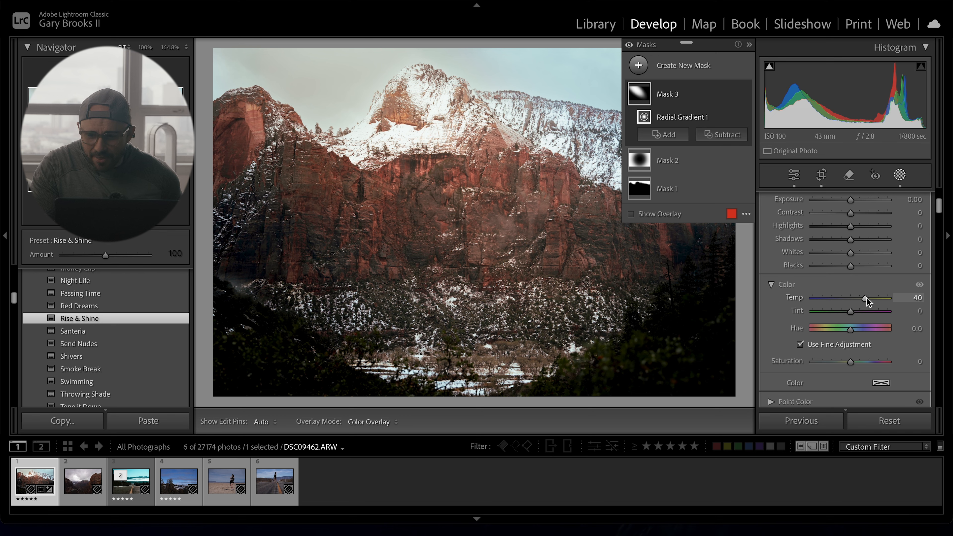
# - Set the radial mask's Highlights to 5, Shadows to 2 and Whites to 13
pyautogui.scroll(-2, 868, 298)
pyautogui.scroll(4, 867, 298)
pyautogui.moveTo(854, 273); pyautogui.dragTo(854, 287)
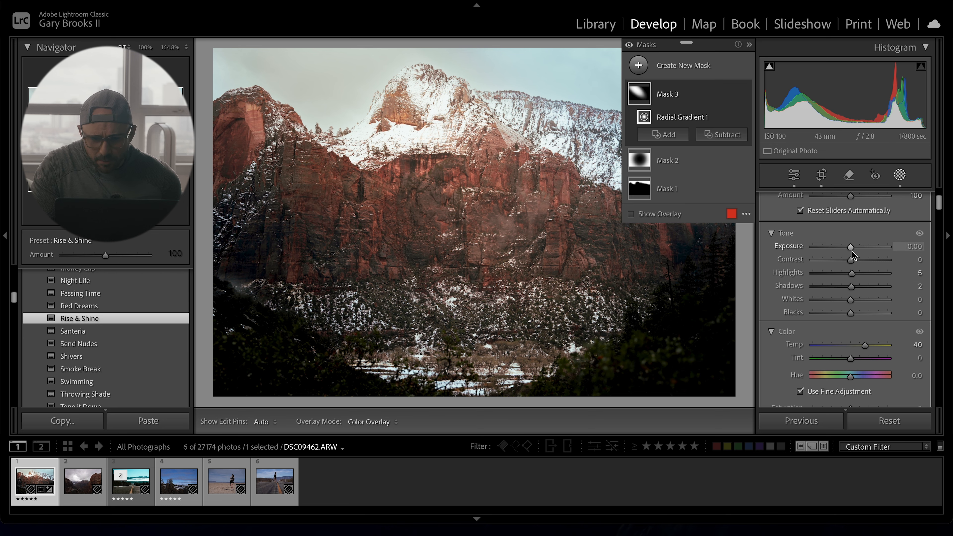
pyautogui.moveTo(851, 299); pyautogui.dragTo(856, 299)
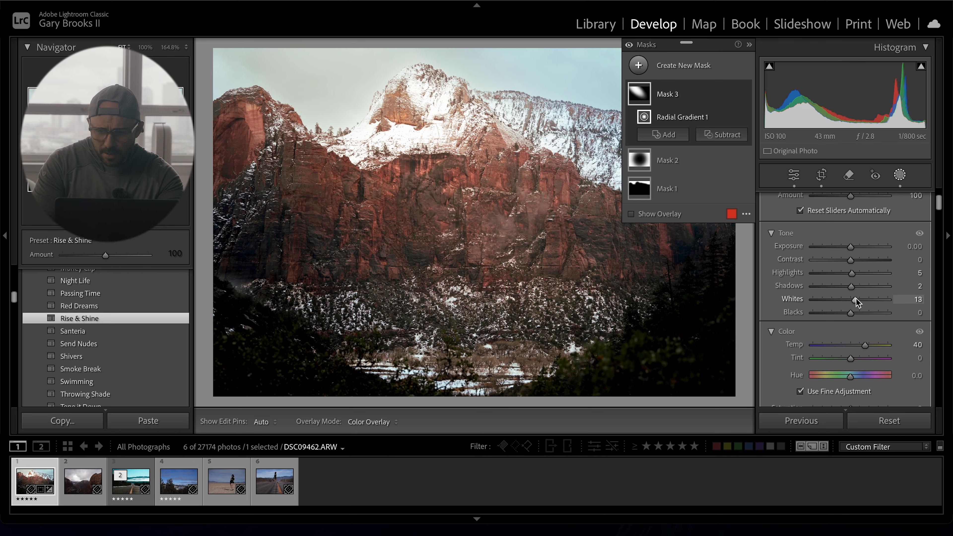
# - Exit masking and set global Texture to +10, Clarity to +15 and Dehaze to +10
pyautogui.hotkey('shift', 'w')
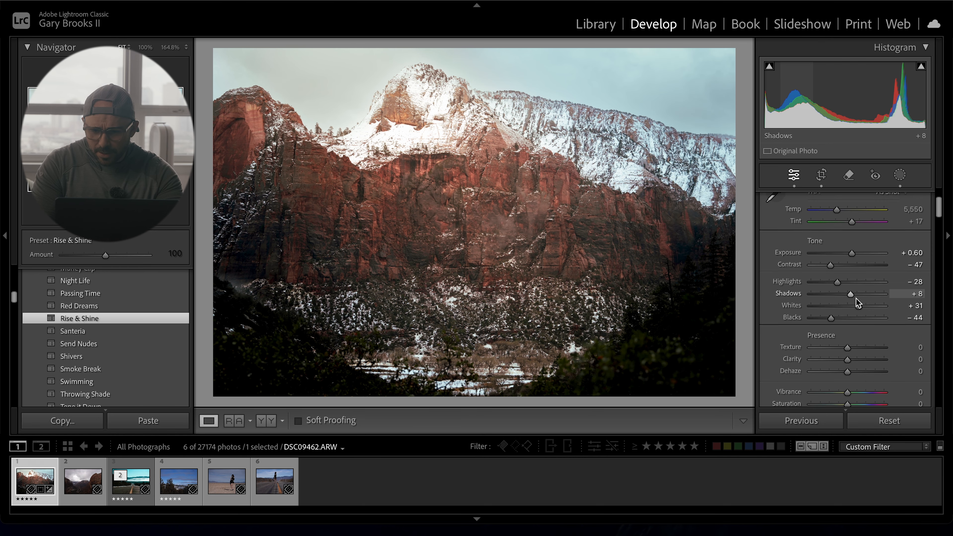
pyautogui.scroll(-4, 857, 299)
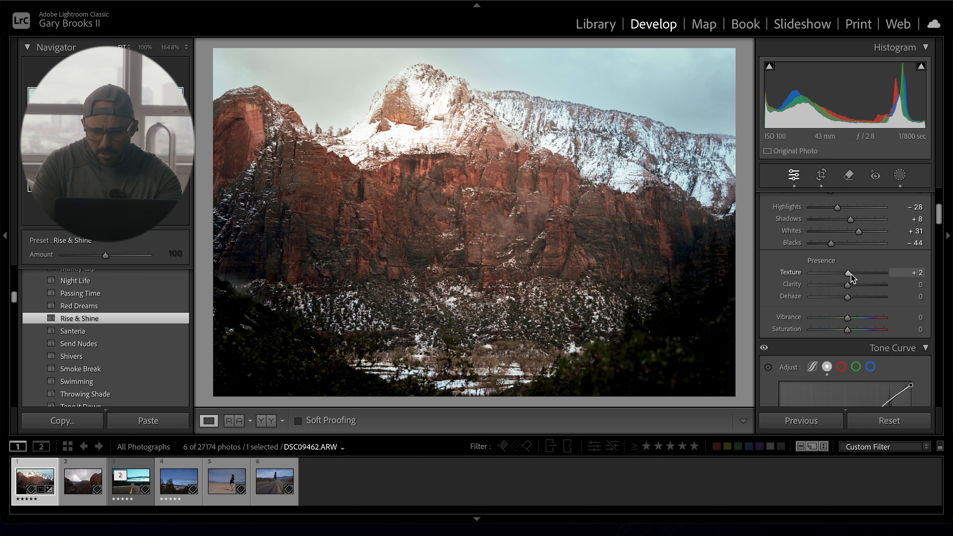
pyautogui.moveTo(851, 274); pyautogui.dragTo(852, 274)
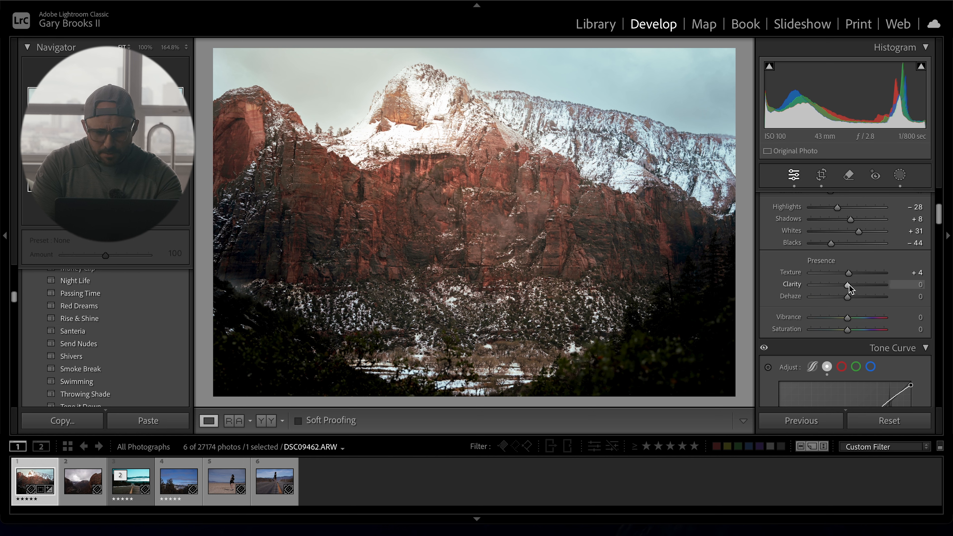
pyautogui.moveTo(852, 286); pyautogui.dragTo(856, 286)
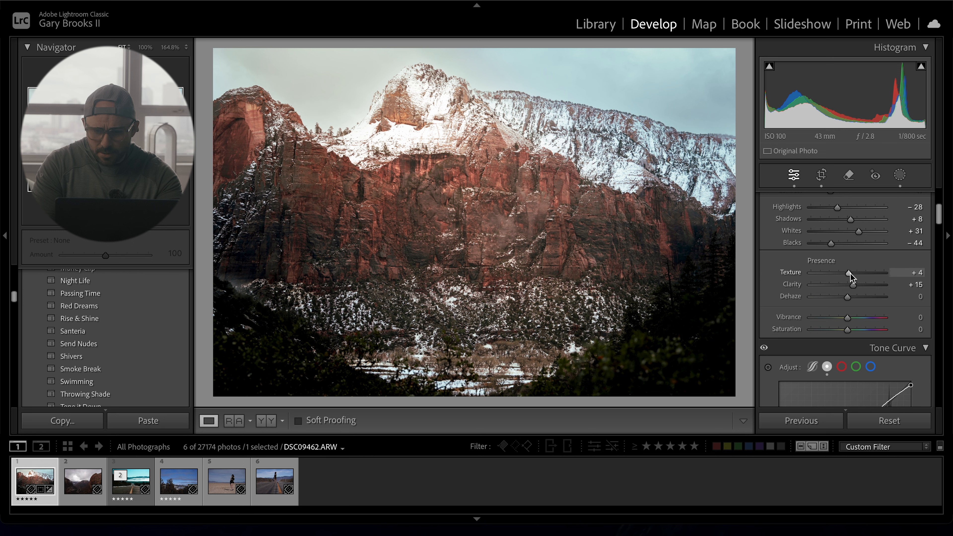
pyautogui.click(853, 275)
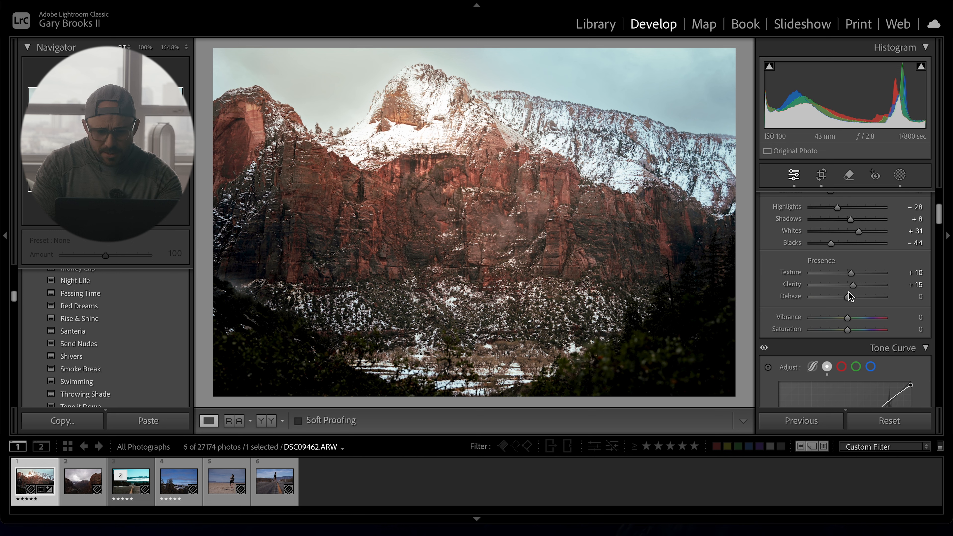
pyautogui.moveTo(848, 296); pyautogui.dragTo(852, 296)
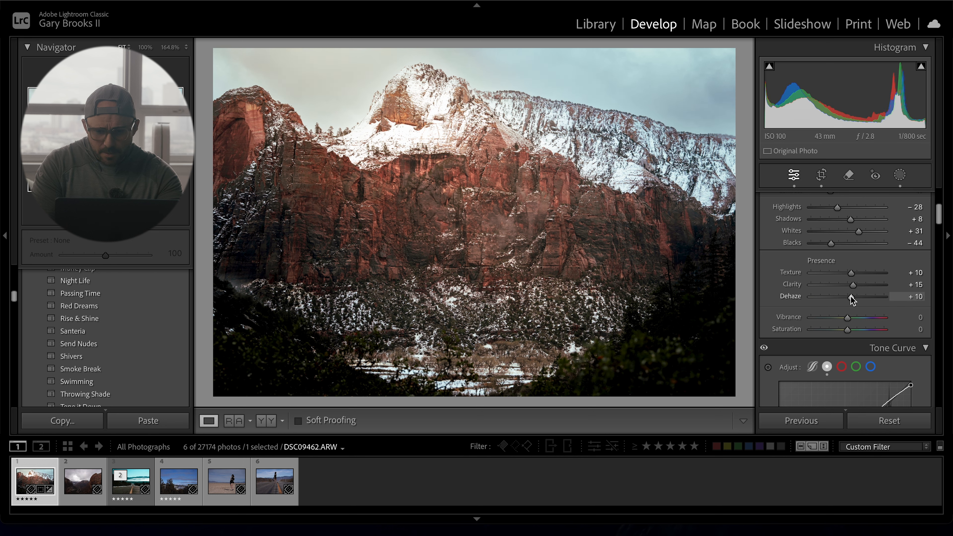
# - On the tone curve, raise the black point slightly and lower the white point to output 243
pyautogui.scroll(-5, 851, 298)
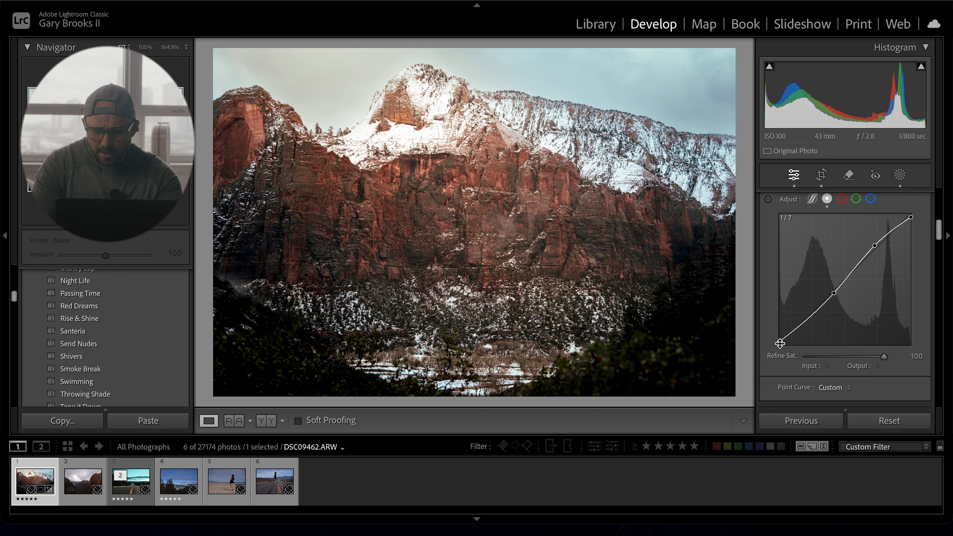
pyautogui.moveTo(780, 341); pyautogui.dragTo(784, 345)
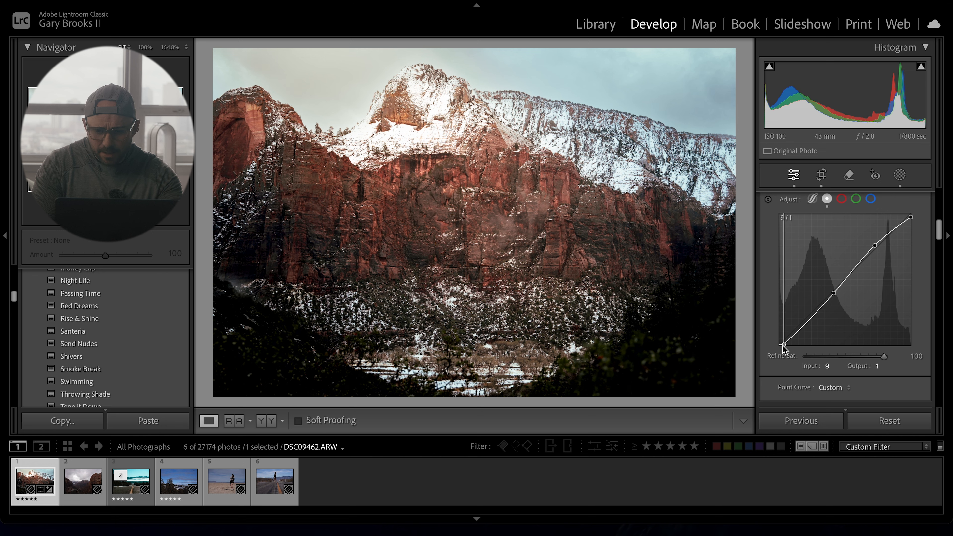
pyautogui.moveTo(784, 346); pyautogui.dragTo(783, 345)
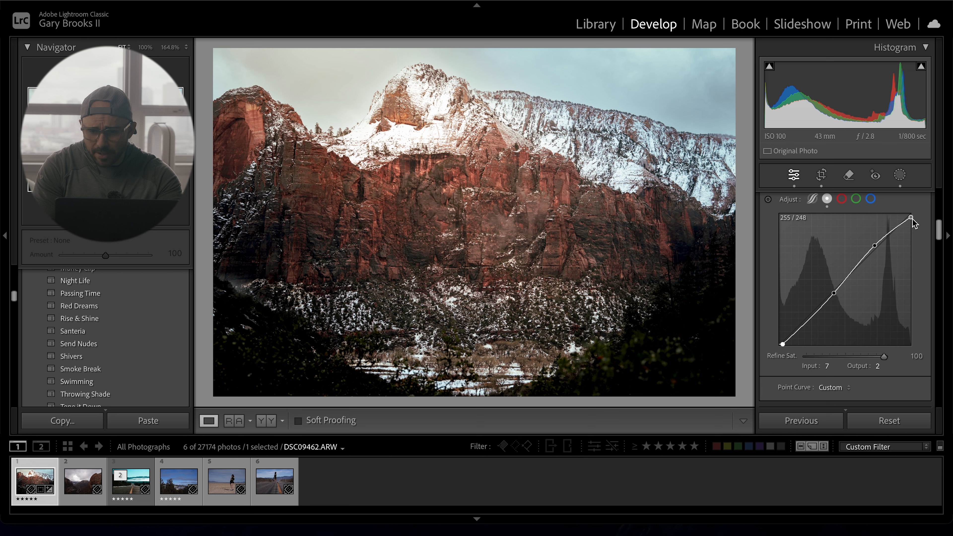
pyautogui.moveTo(912, 219); pyautogui.dragTo(914, 222)
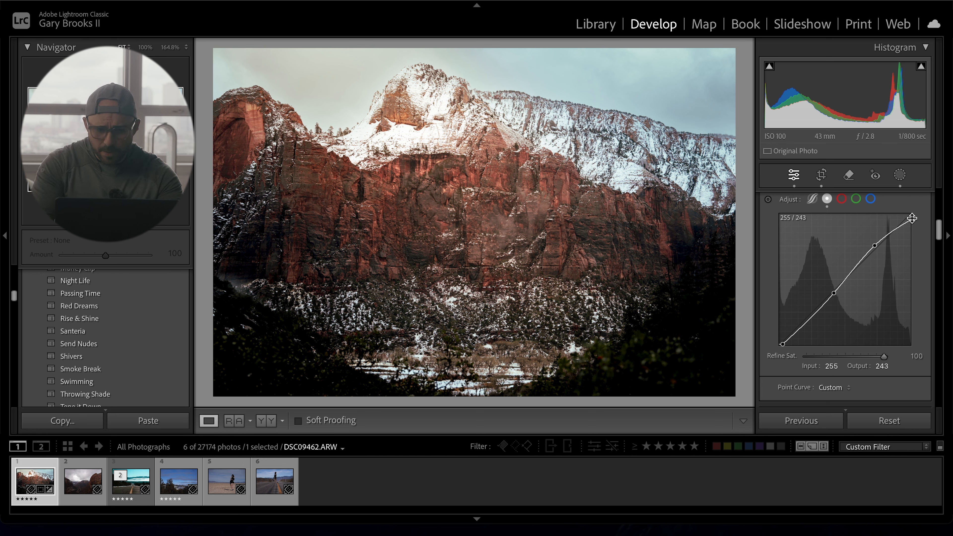
# - Compare the edited photo with its before view
pyautogui.press('\\')
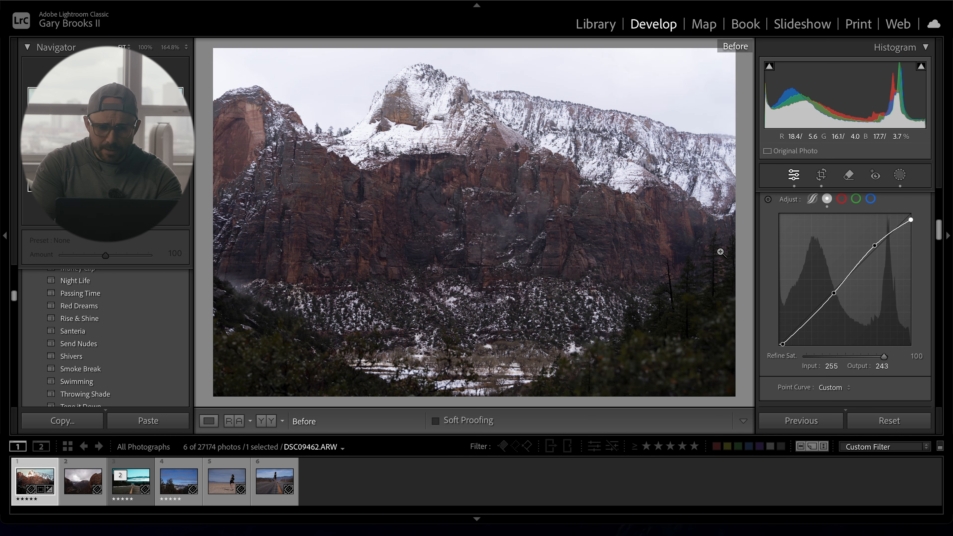
pyautogui.press('\\')
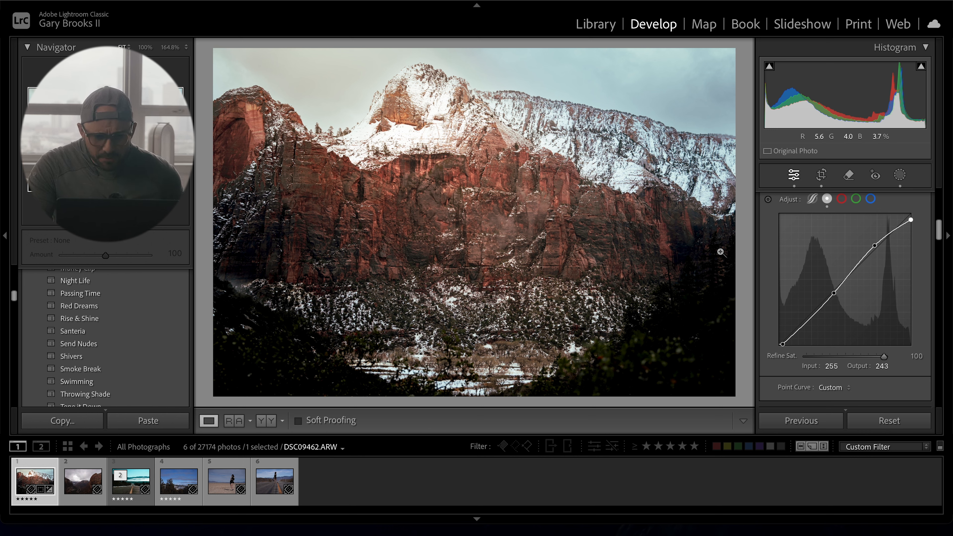
# - Switch to the second Zion photo, the canyon view with the winding road
pyautogui.press('\\')
pyautogui.press('\\')
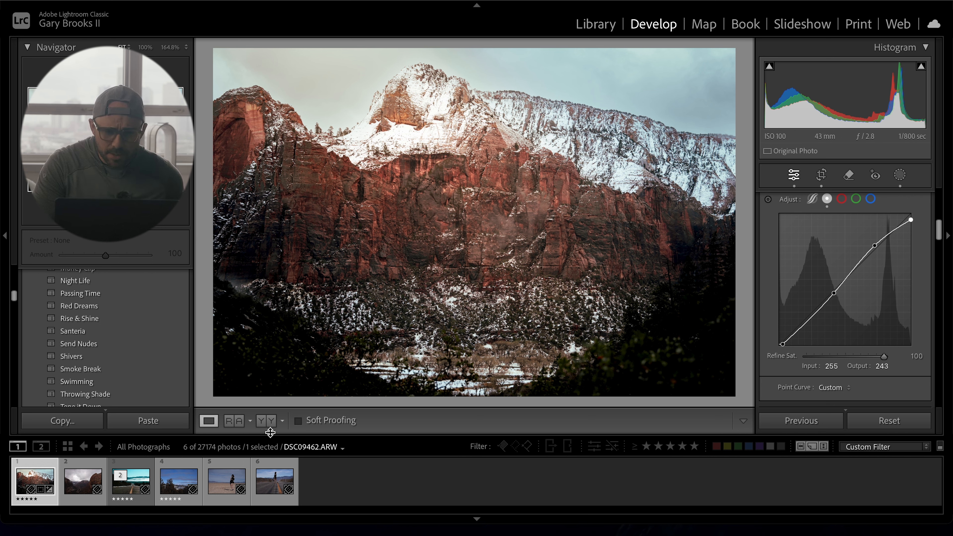
pyautogui.click(80, 488)
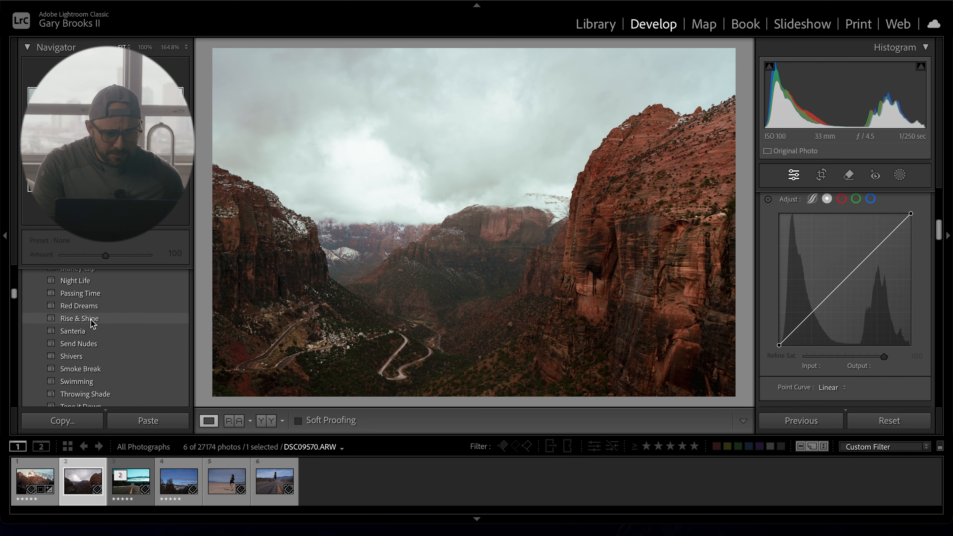
# - Browse the preset list and apply the Rise & Shine preset
pyautogui.scroll(-2, 92, 331)
pyautogui.scroll(3, 90, 331)
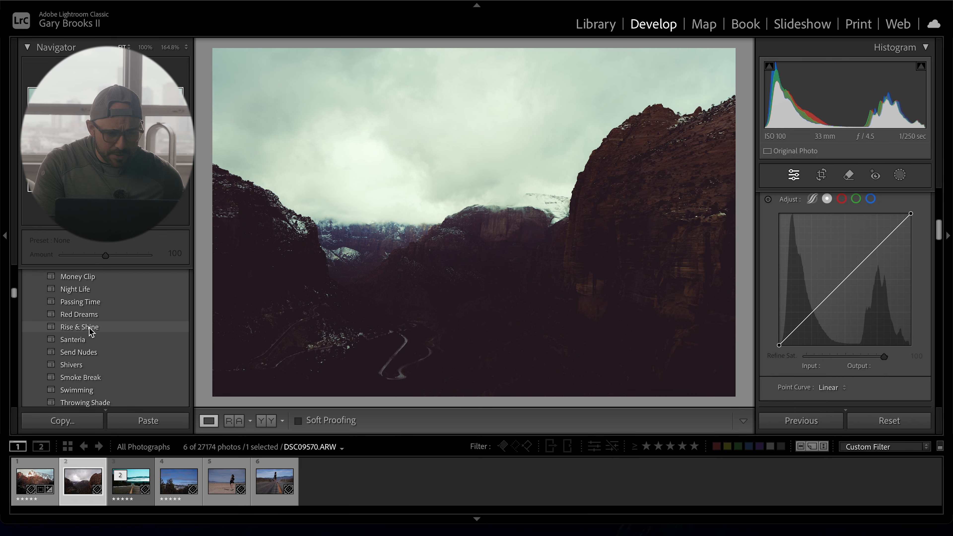
pyautogui.scroll(2, 90, 331)
pyautogui.scroll(3, 90, 329)
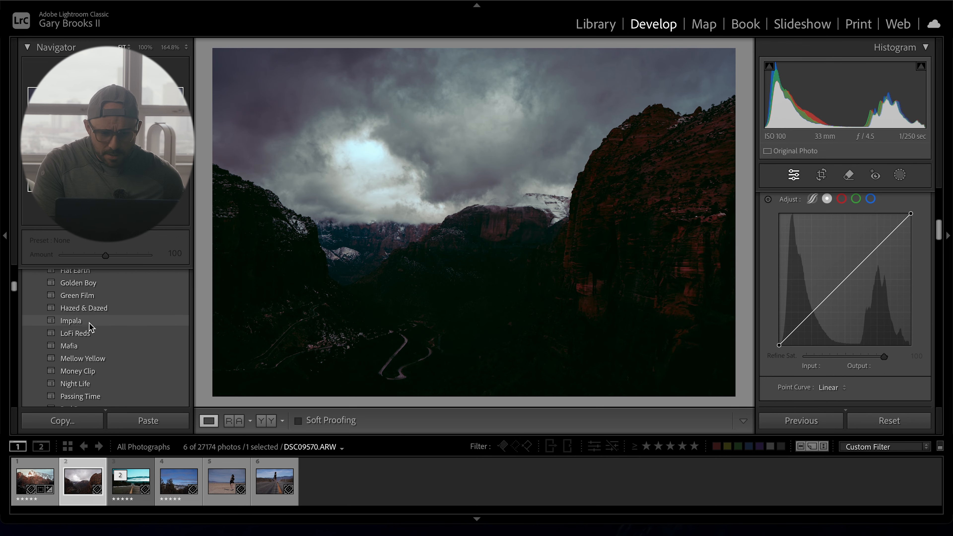
pyautogui.scroll(3, 92, 317)
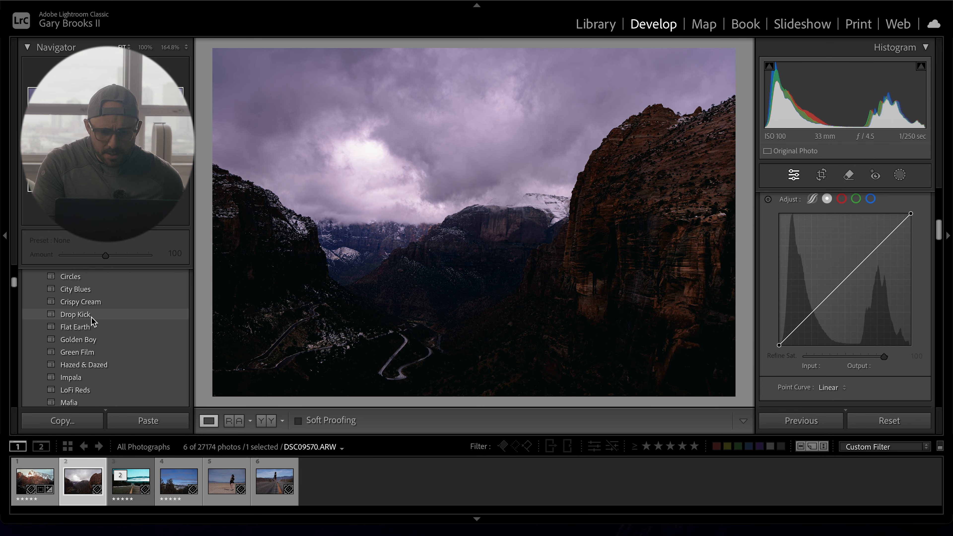
pyautogui.scroll(2, 97, 310)
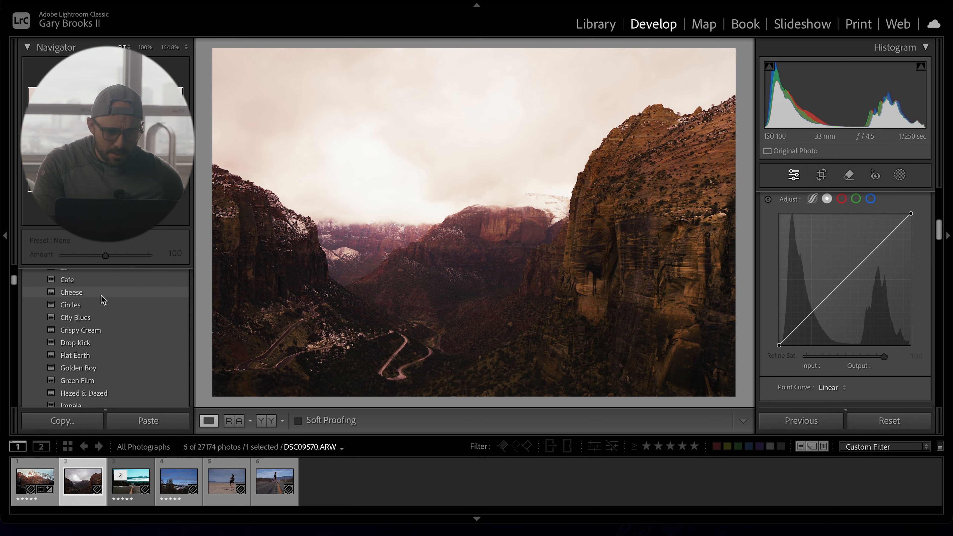
pyautogui.scroll(2, 103, 300)
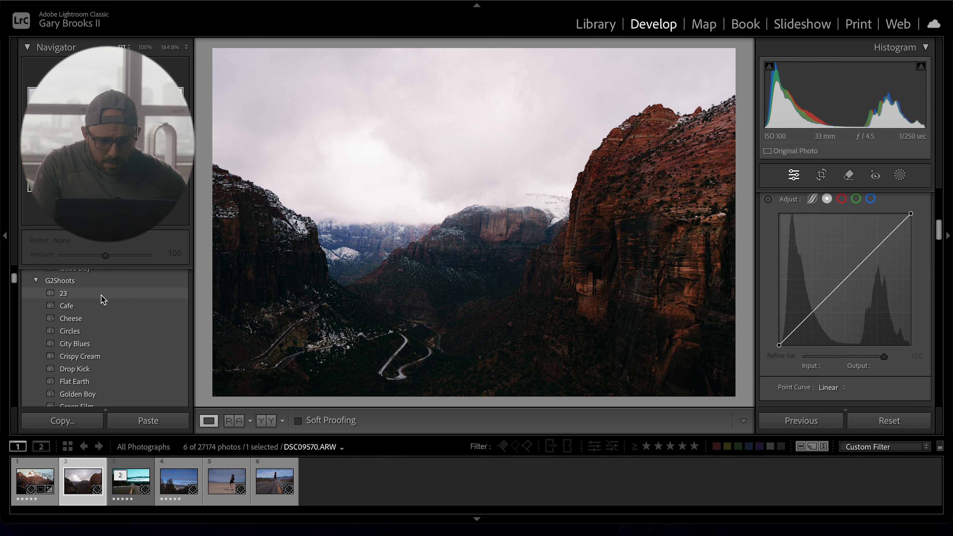
pyautogui.scroll(2, 103, 299)
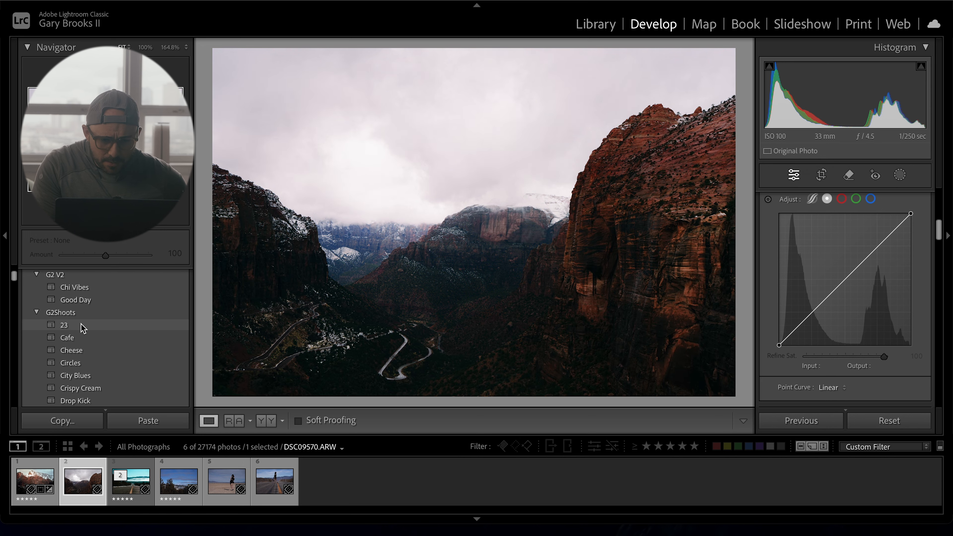
pyautogui.scroll(-8, 83, 329)
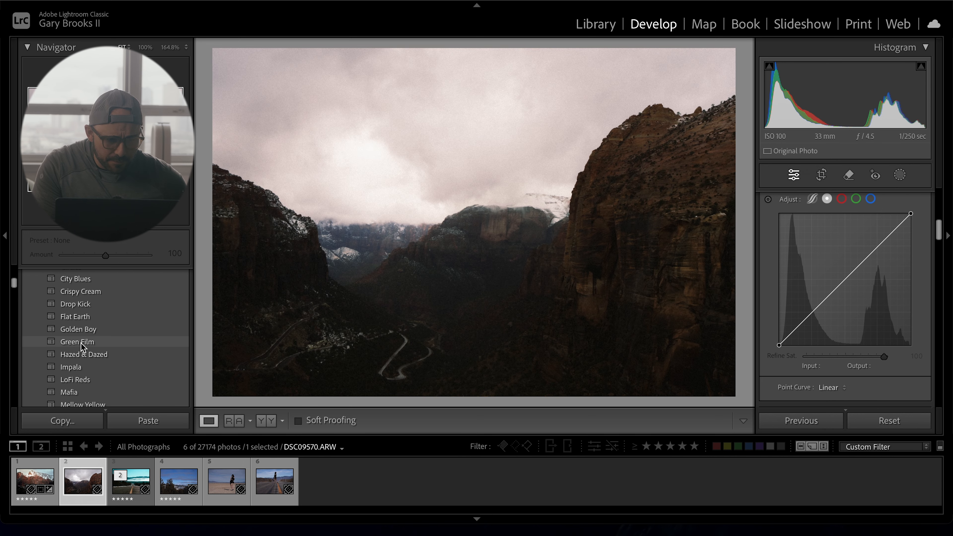
pyautogui.scroll(-4, 83, 348)
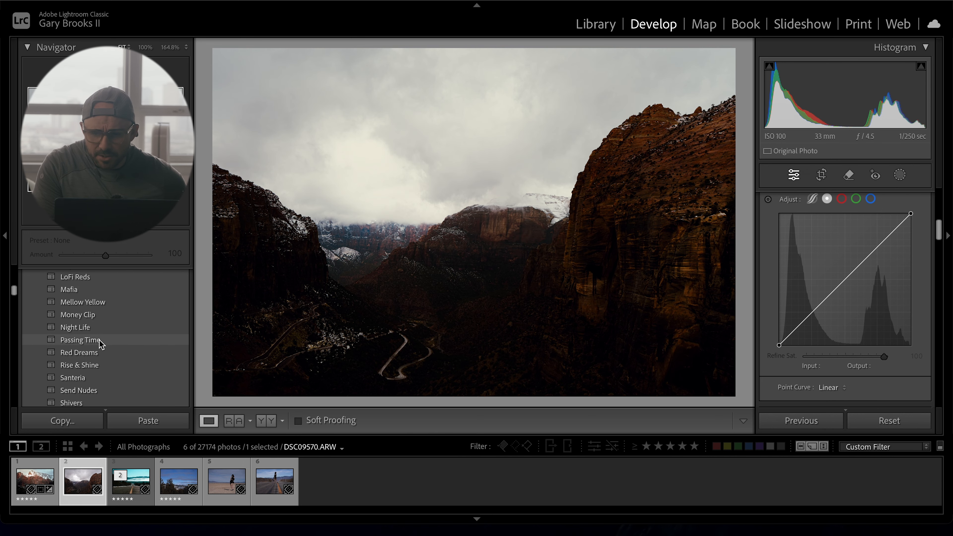
pyautogui.click(88, 368)
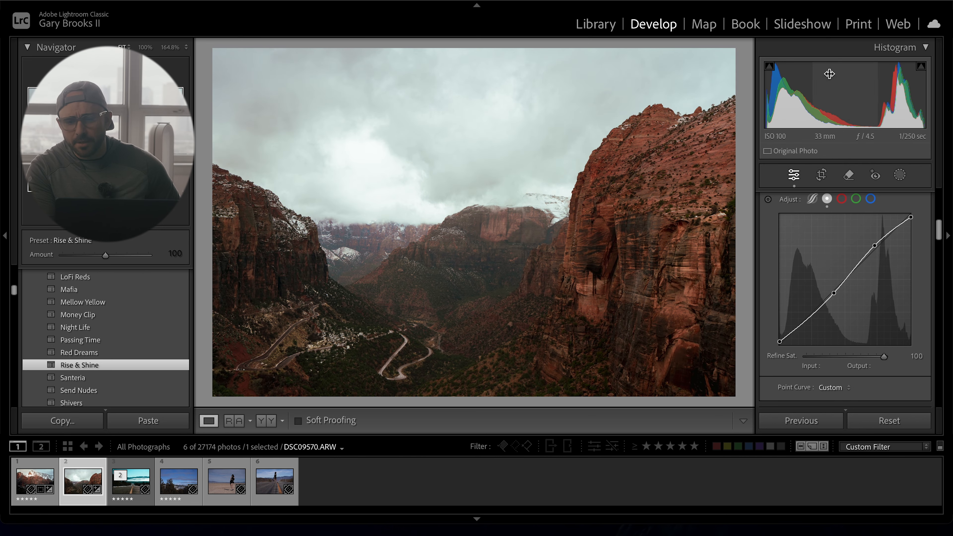
# - Draw a radial gradient mask over the centre of the canyon
pyautogui.click(822, 175)
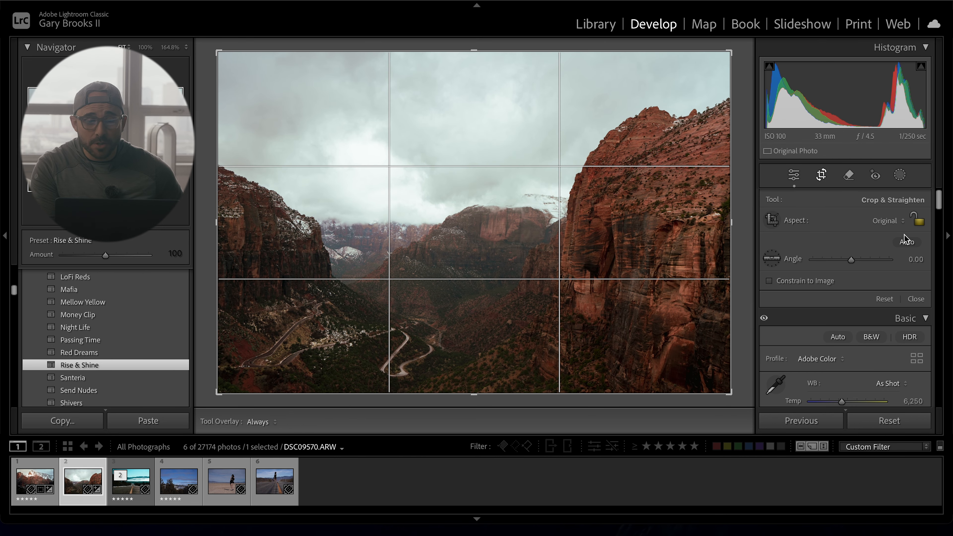
pyautogui.click(916, 299)
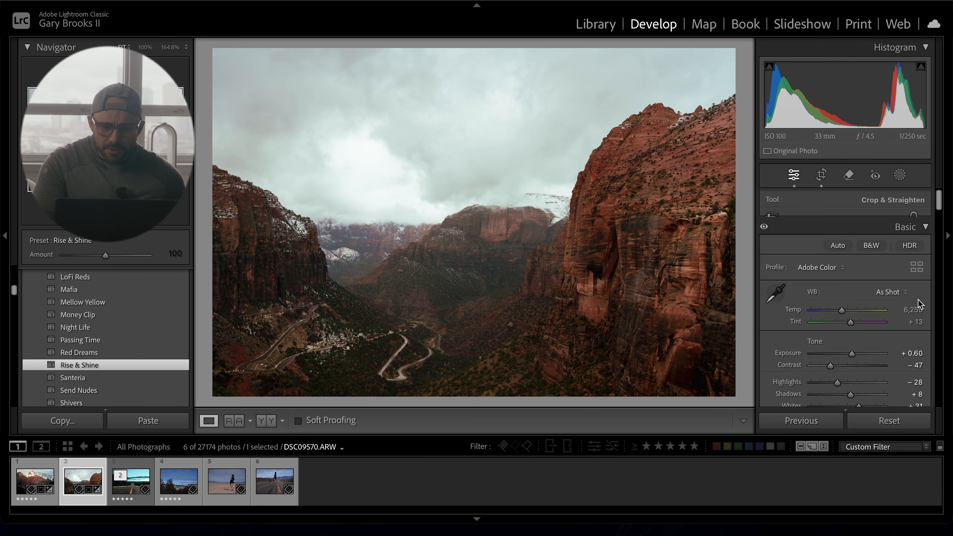
pyautogui.press('m')
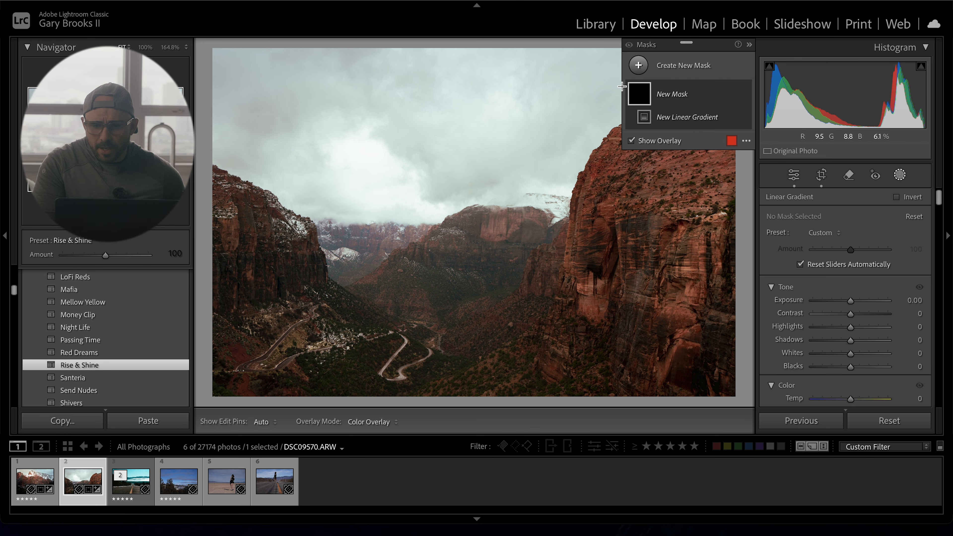
pyautogui.click(646, 65)
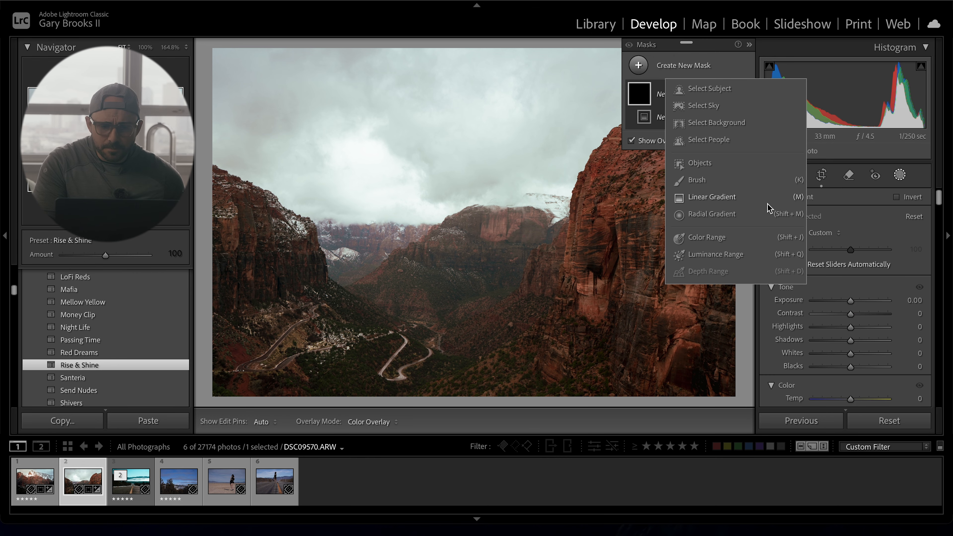
pyautogui.click(727, 219)
pyautogui.moveTo(398, 178); pyautogui.dragTo(633, 384)
pyautogui.moveTo(494, 178); pyautogui.dragTo(588, 201)
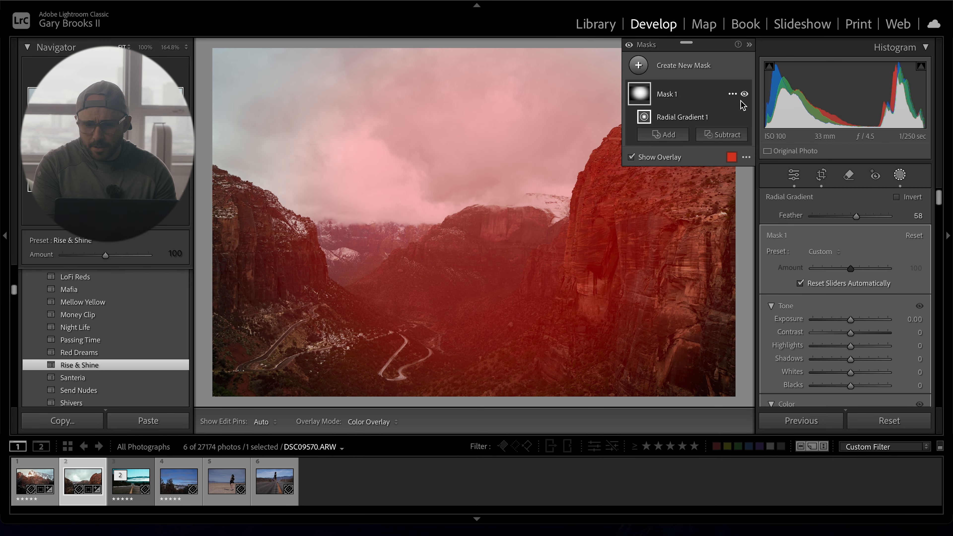
# - Invert the radial mask and set Exposure -0.39, Contrast 15, Highlights -6, Shadows -12, Whites -8, Blacks -8
pyautogui.click(730, 93)
pyautogui.click(769, 122)
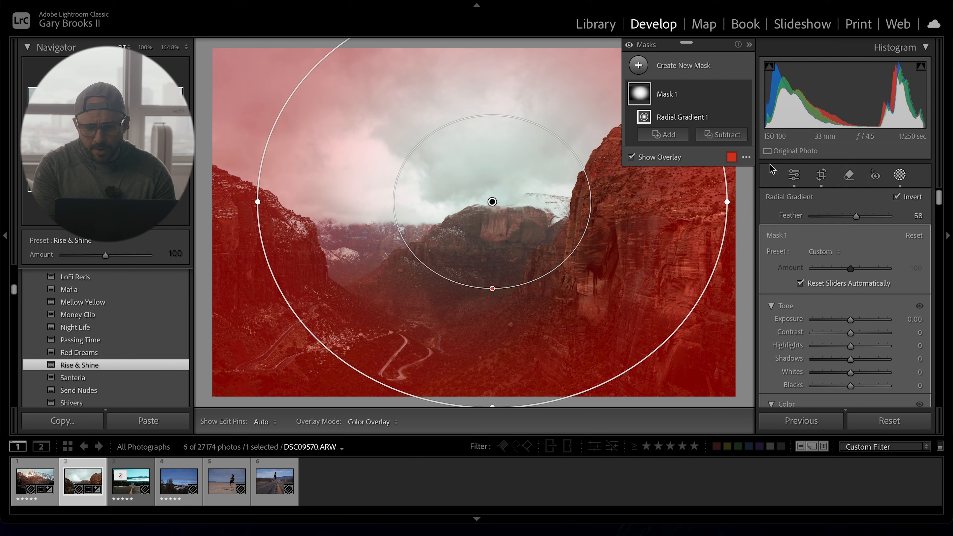
pyautogui.moveTo(854, 322); pyautogui.dragTo(849, 386)
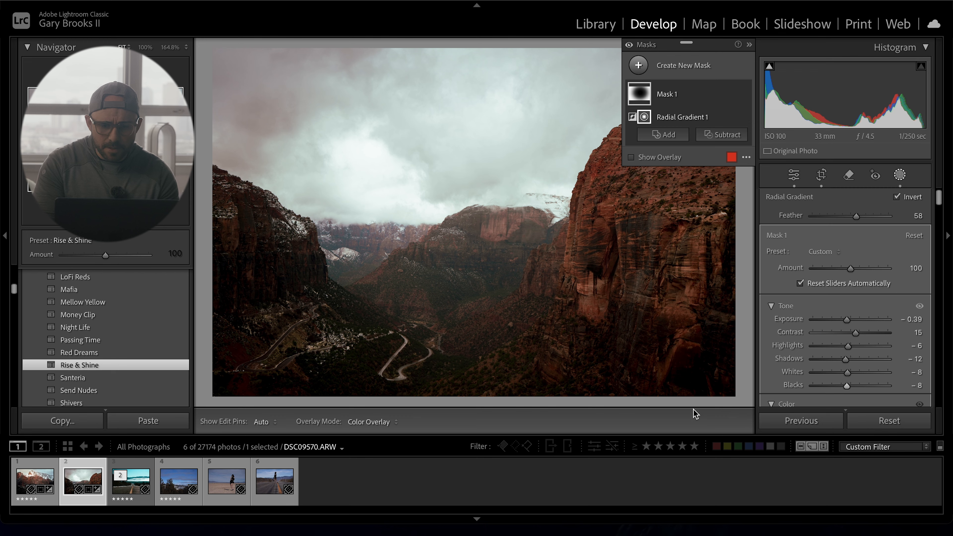
# - Draw a second, tilted radial gradient mask over the upper-left sky
pyautogui.press('m')
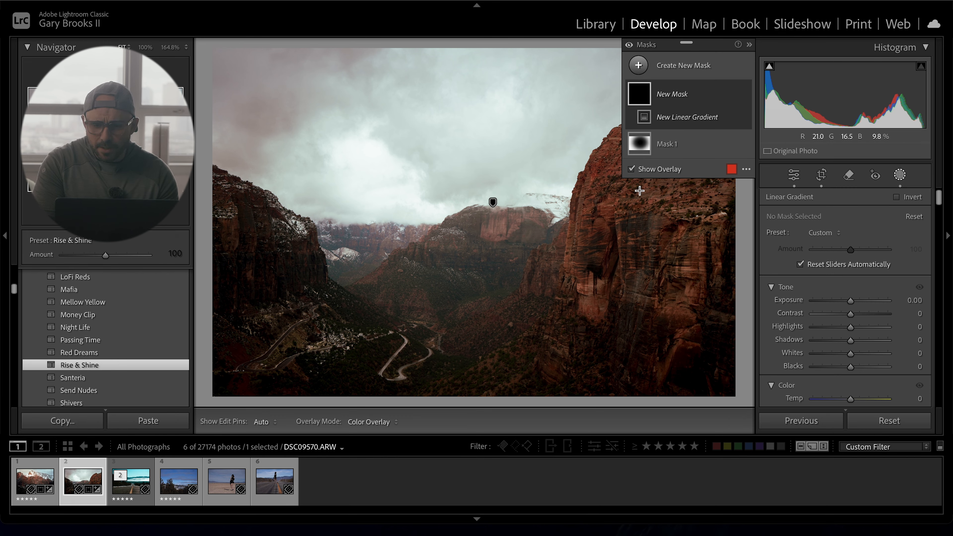
pyautogui.click(639, 65)
pyautogui.click(708, 217)
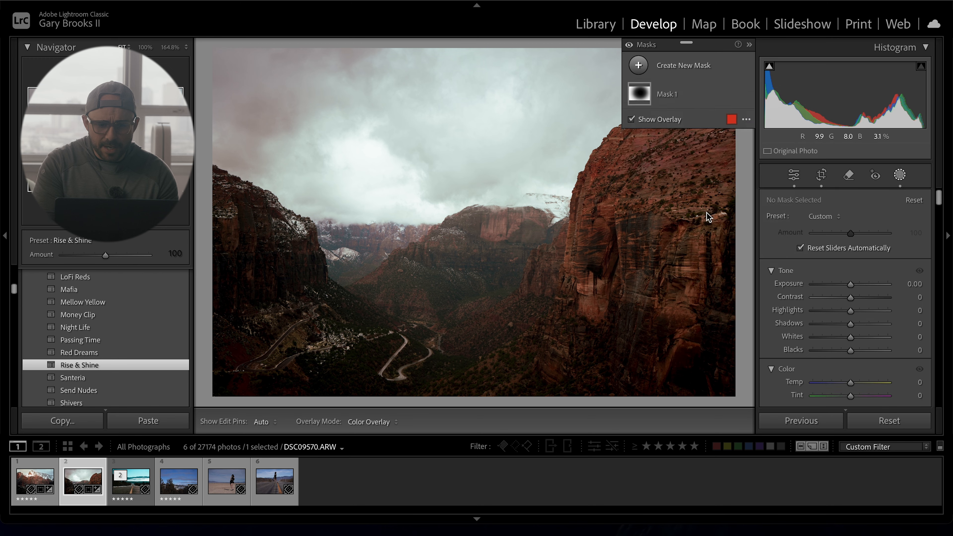
pyautogui.hotkey('shift', 'm')
pyautogui.moveTo(352, 190); pyautogui.dragTo(466, 463)
pyautogui.moveTo(472, 177); pyautogui.dragTo(475, 95)
pyautogui.moveTo(379, 186); pyautogui.dragTo(427, 161)
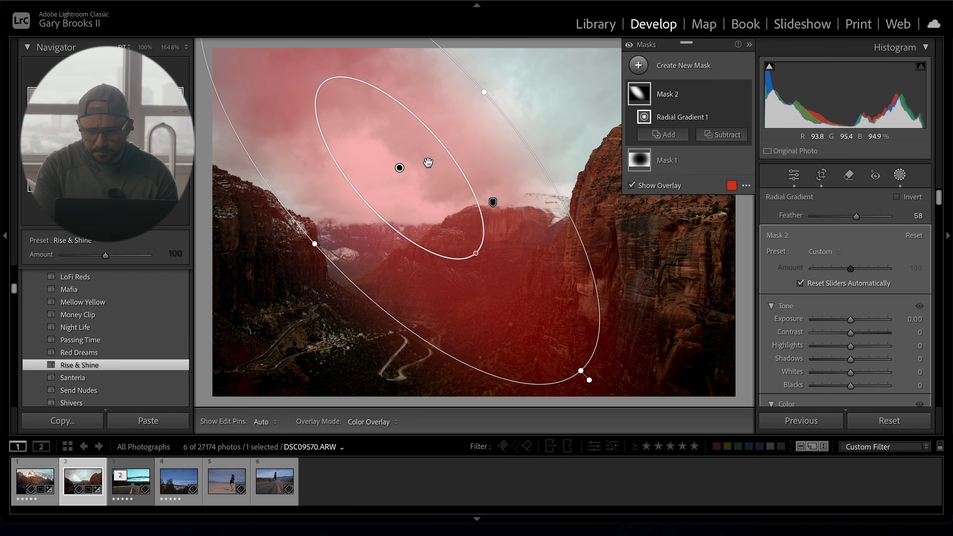
# - Warm the second radial mask by setting Temp to 31
pyautogui.scroll(-5, 860, 292)
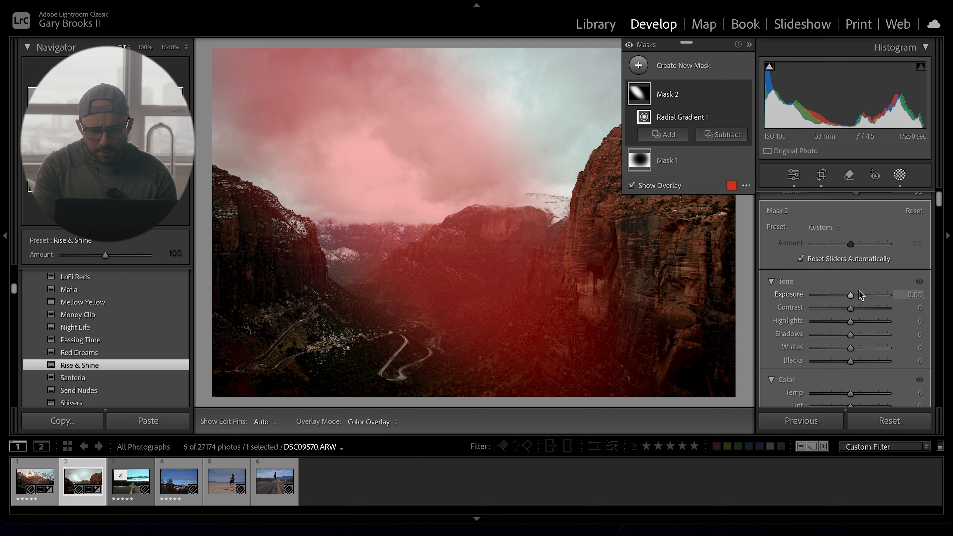
pyautogui.moveTo(852, 324); pyautogui.dragTo(865, 322)
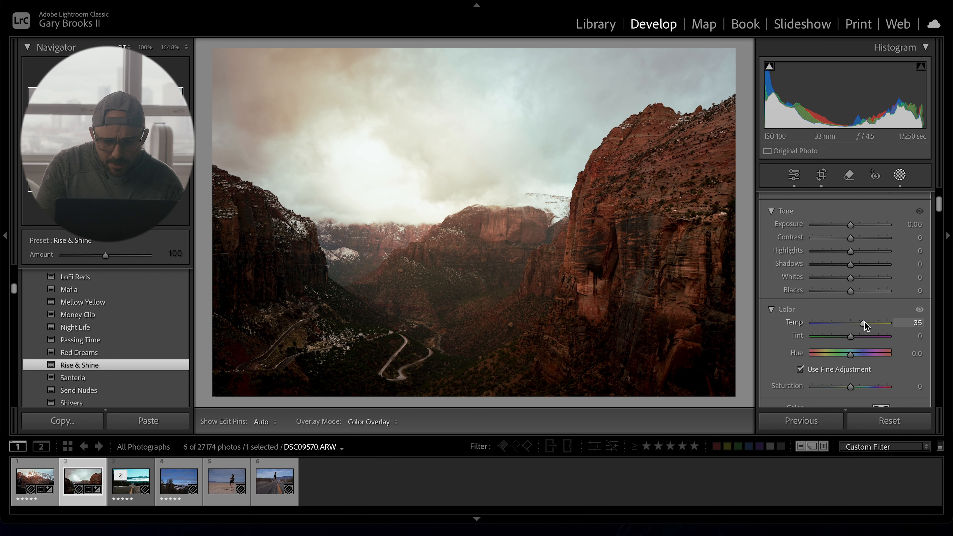
pyautogui.moveTo(864, 322); pyautogui.dragTo(863, 321)
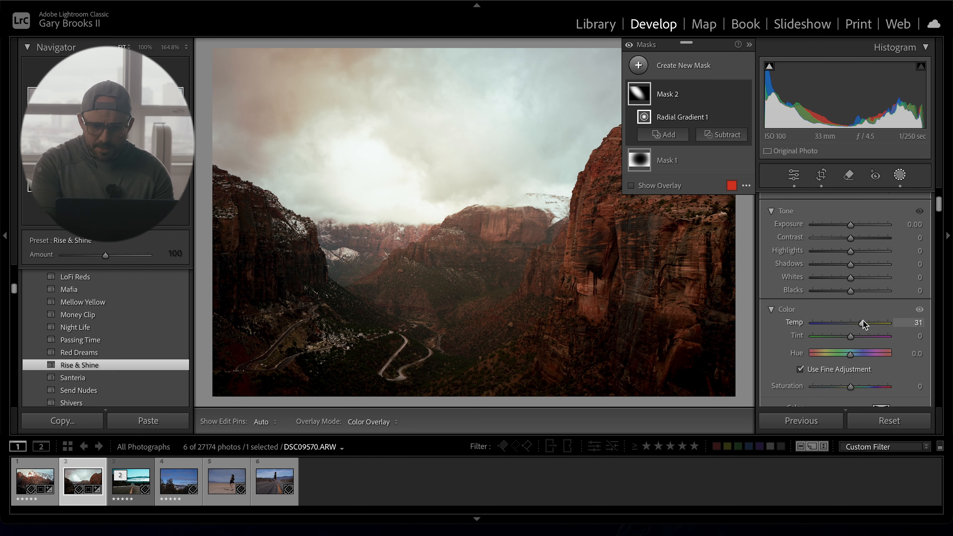
# - Draw a linear gradient from the right edge over the cliff and set Exposure 0.33, Highlights 17, Shadows 15, Whites 19
pyautogui.hotkey('shift', 'm')
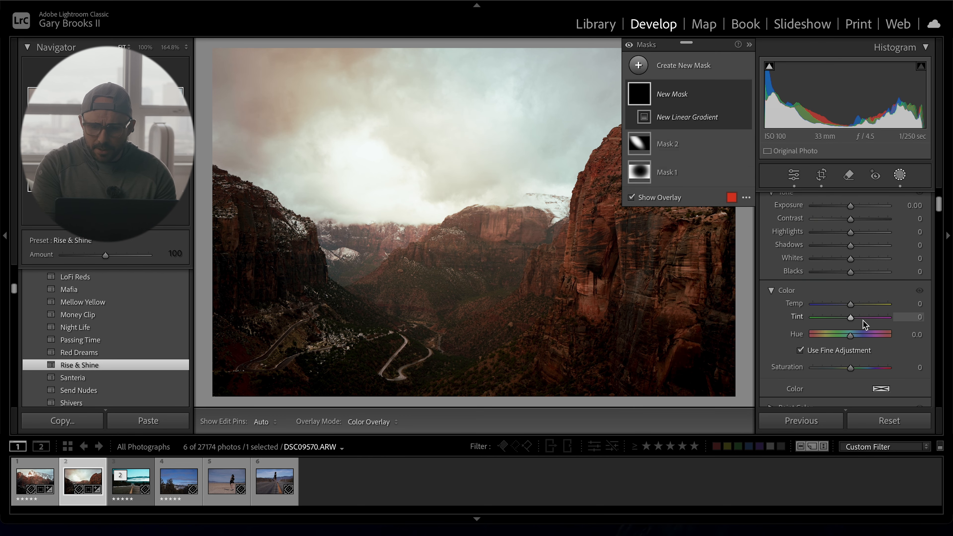
pyautogui.moveTo(711, 341); pyautogui.dragTo(511, 319)
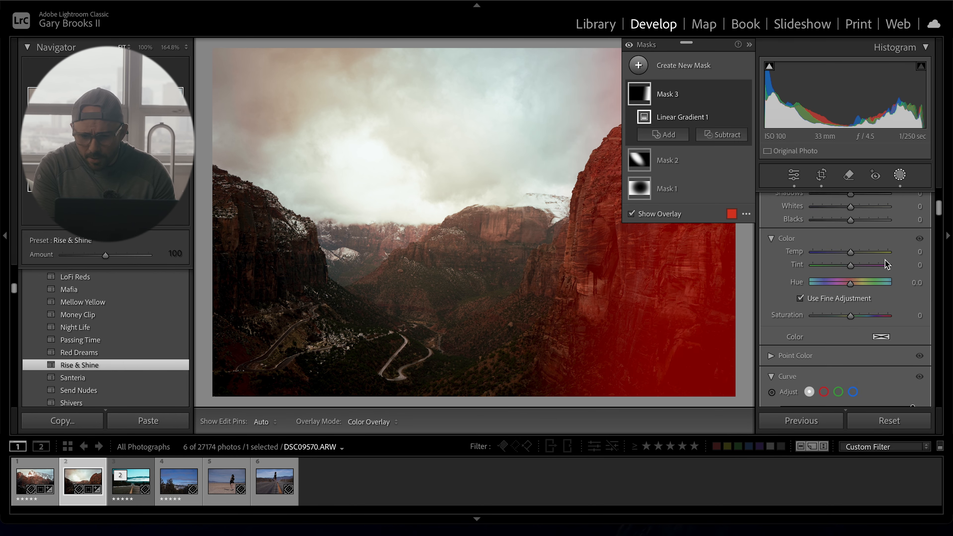
pyautogui.scroll(3, 885, 260)
pyautogui.moveTo(852, 301); pyautogui.dragTo(859, 353)
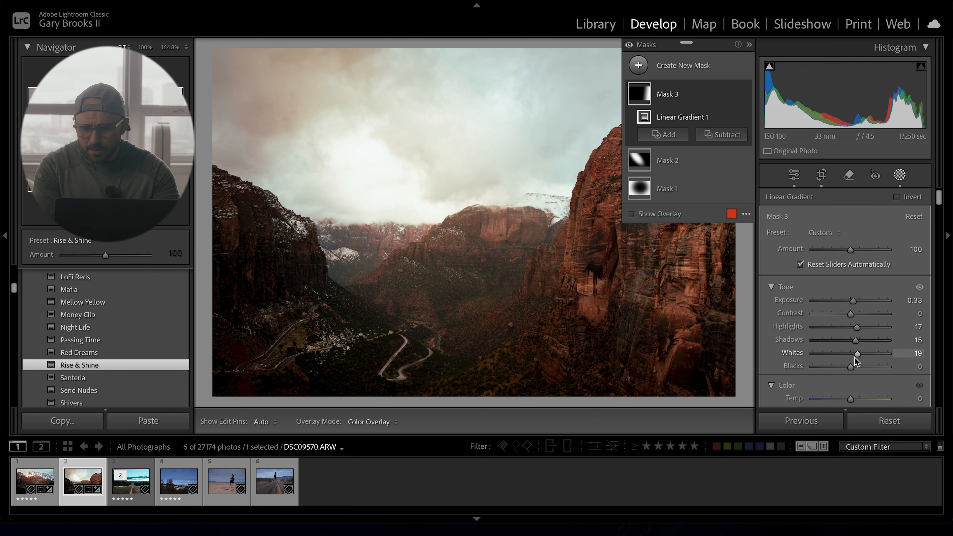
# - Exit masking and set global Texture to +9, Clarity to +13 and Dehaze to -15
pyautogui.hotkey('shift', 'w')
pyautogui.scroll(-3, 856, 361)
pyautogui.moveTo(848, 313); pyautogui.dragTo(851, 316)
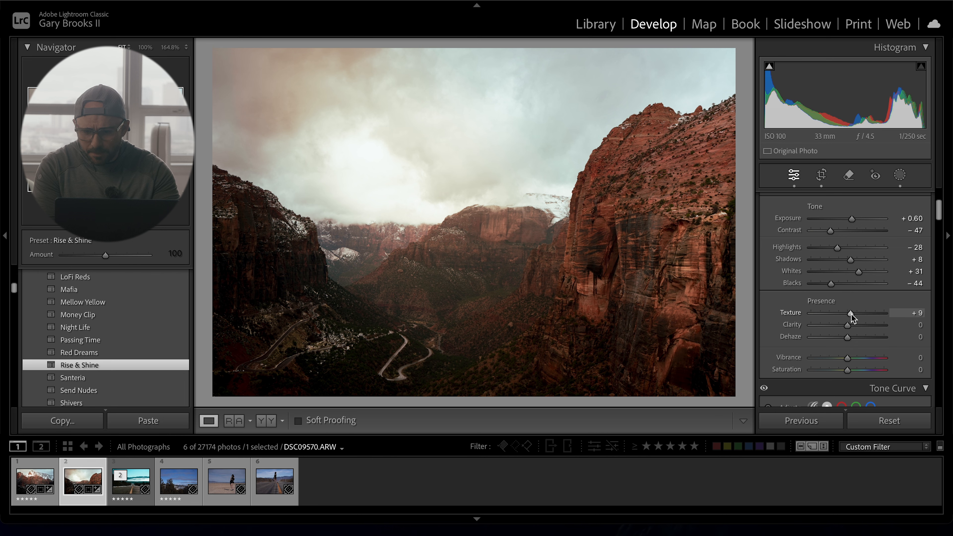
pyautogui.moveTo(848, 325); pyautogui.dragTo(853, 325)
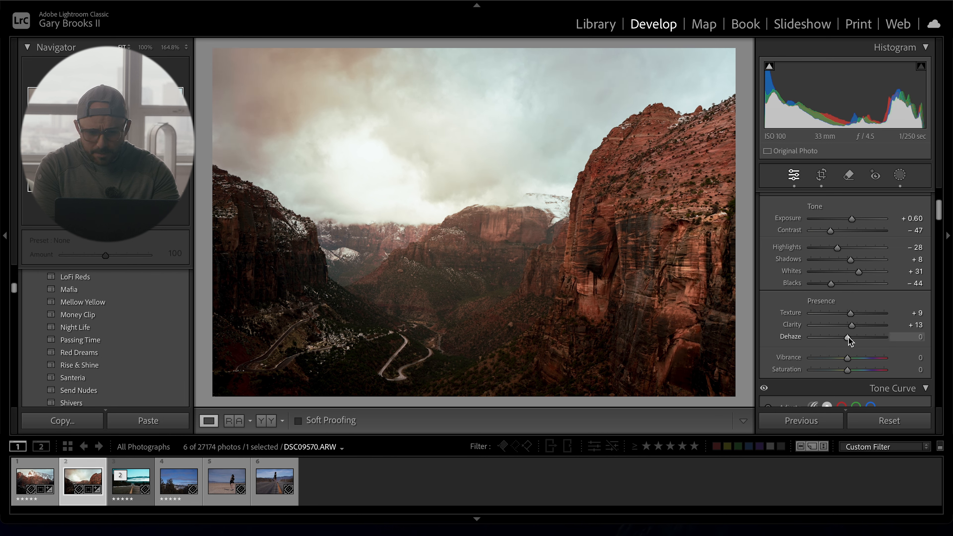
pyautogui.moveTo(849, 337); pyautogui.dragTo(844, 338)
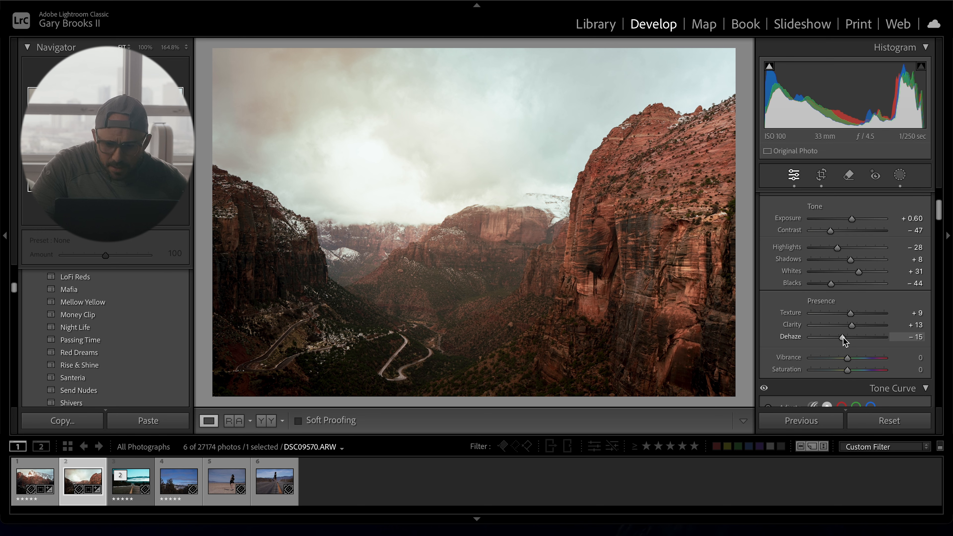
# - Add a linear gradient mask rising from the bottom edge over the valley and lower its exposure slightly
pyautogui.hotkey('shift', 'w')
pyautogui.press('m')
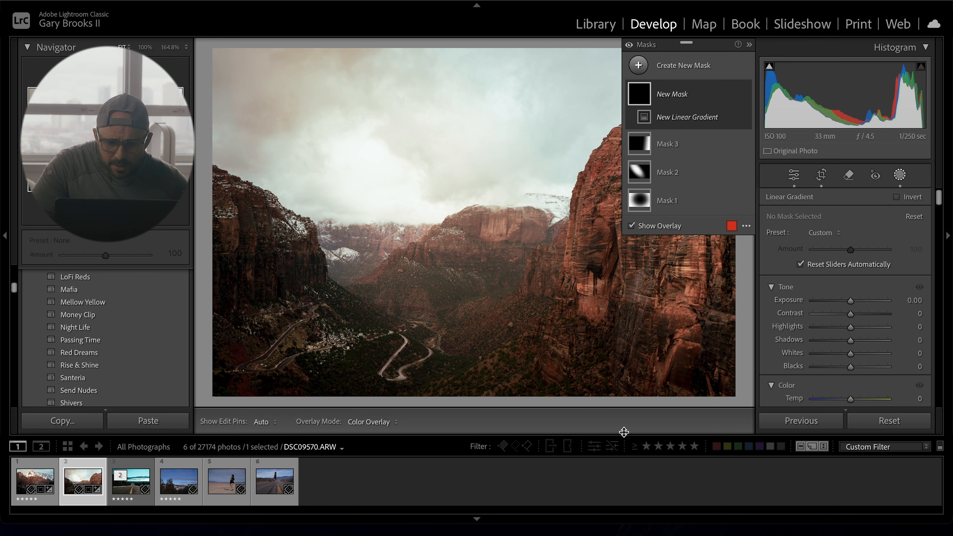
pyautogui.moveTo(446, 388); pyautogui.dragTo(446, 281)
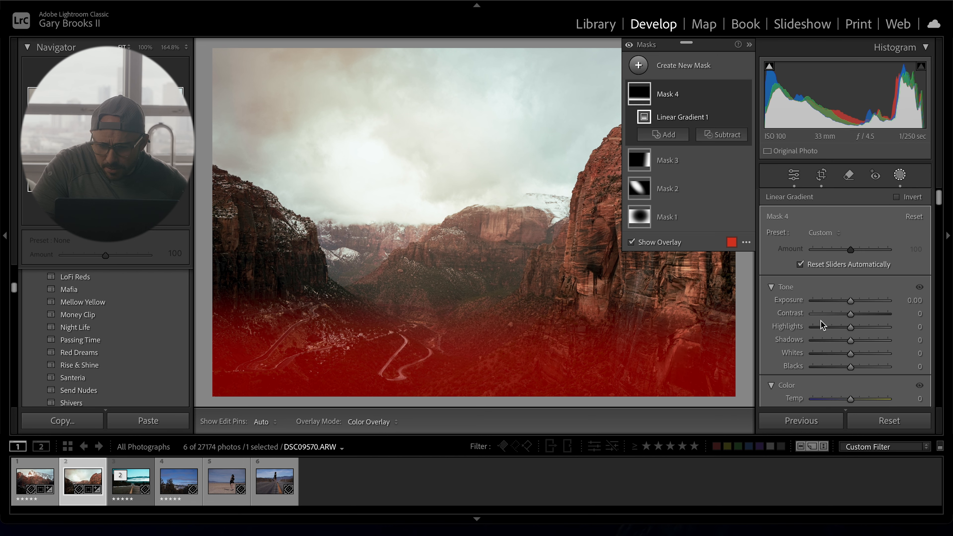
pyautogui.moveTo(851, 300); pyautogui.dragTo(846, 367)
# - Draw a radial gradient mask over the left canyon wall
pyautogui.press('m')
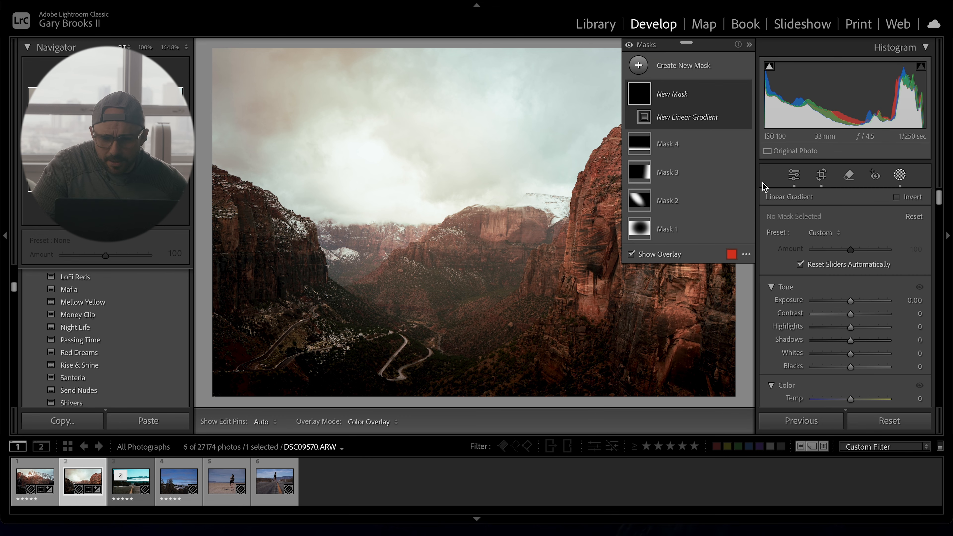
pyautogui.click(649, 67)
pyautogui.click(739, 214)
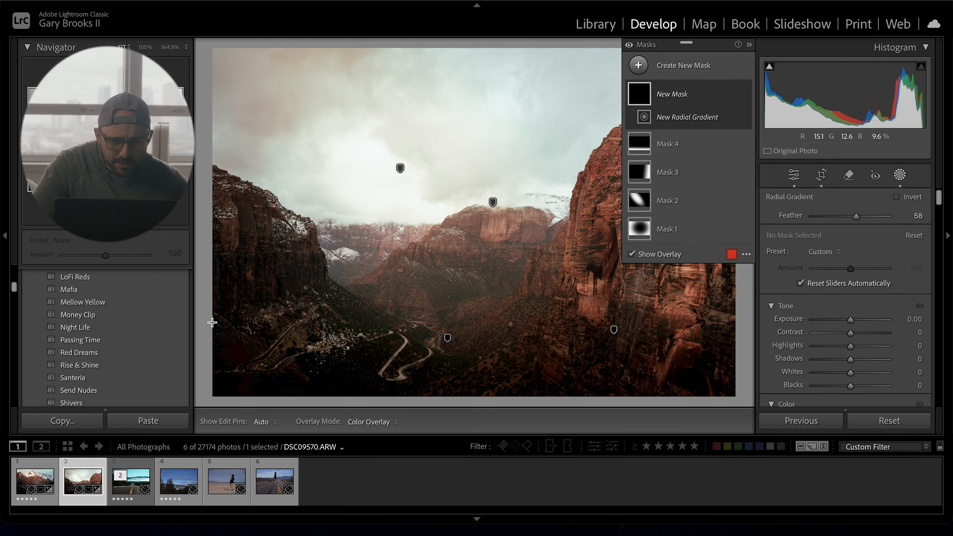
pyautogui.moveTo(247, 257); pyautogui.dragTo(371, 373)
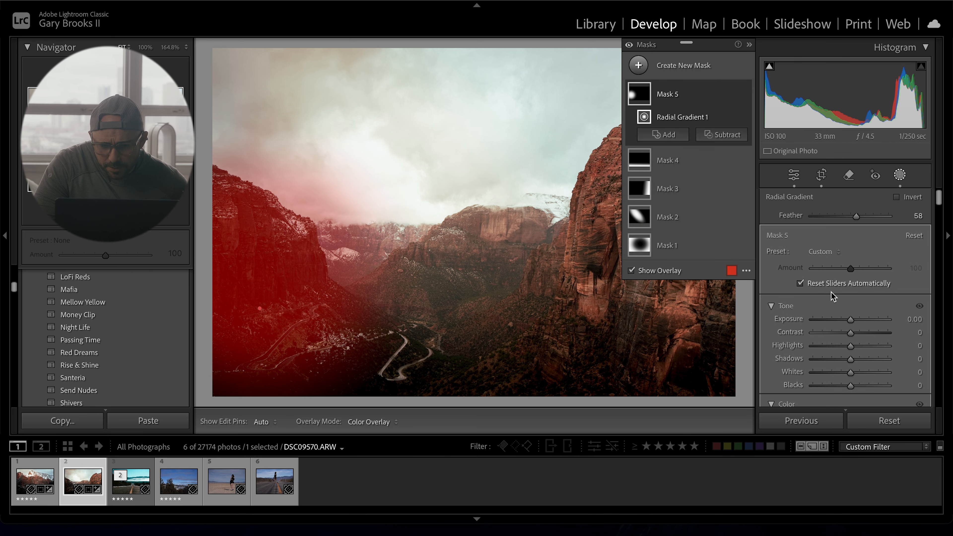
# - Set the left-wall radial mask to Exposure 0.08, Highlights 7, Shadows 12, Whites 9, then compare before and after
pyautogui.moveTo(851, 319); pyautogui.dragTo(854, 372)
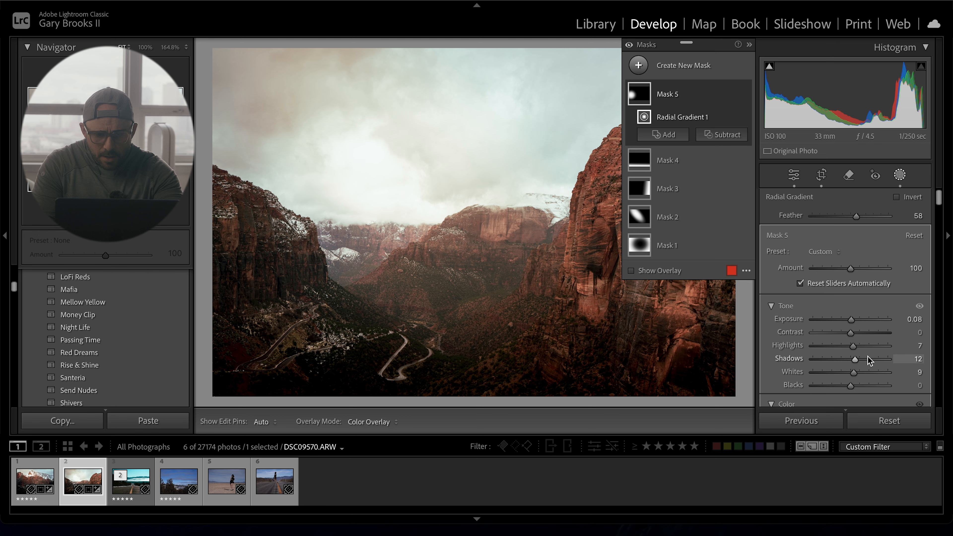
pyautogui.hotkey('shift', 'w')
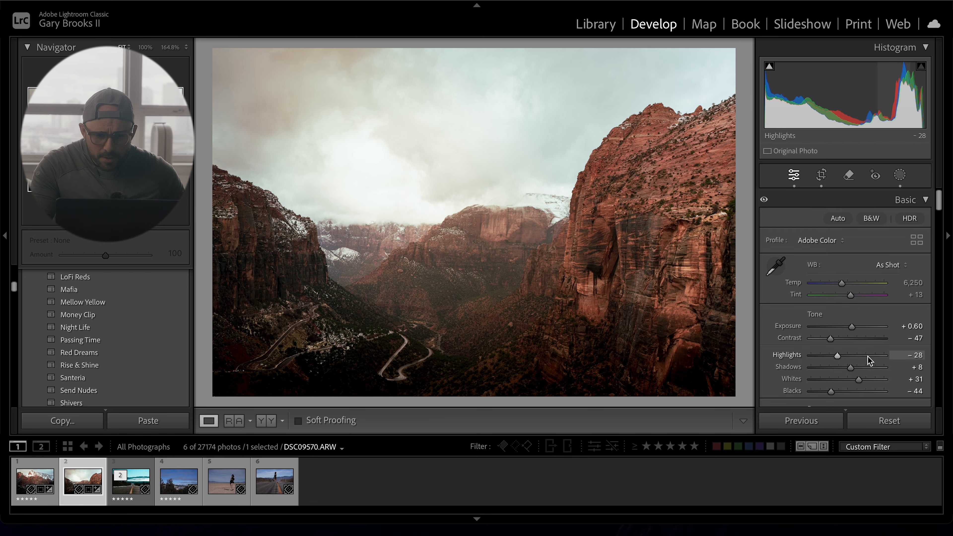
pyautogui.press('\\')
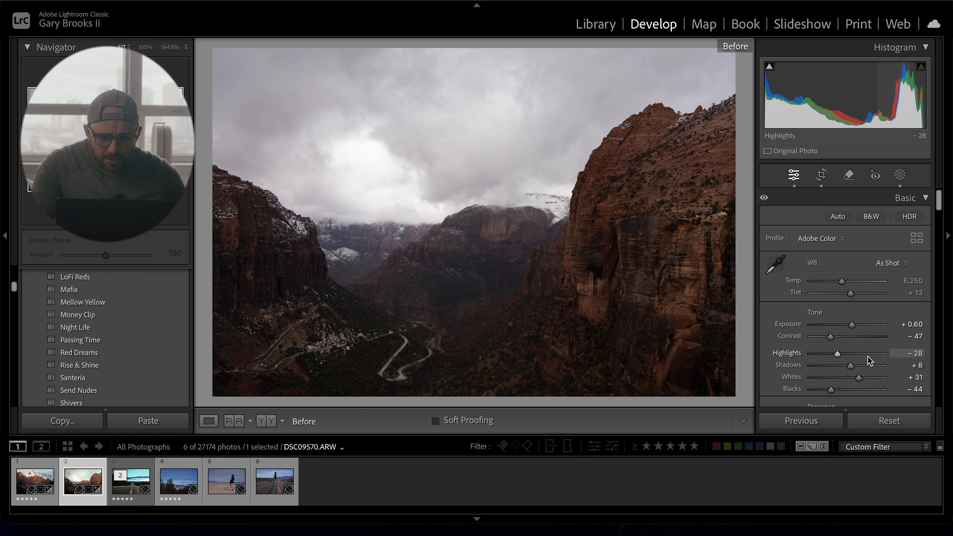
pyautogui.press('\\')
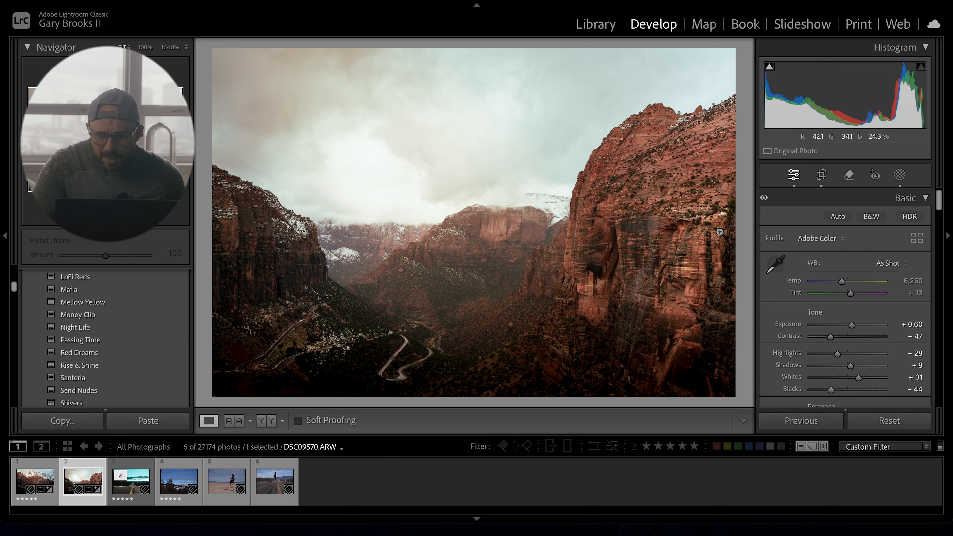
# - Reselect the valley linear gradient mask, reposition it, and set Exposure 0.15, Highlights 17, Shadows 6, Whites 14, Blacks -13
pyautogui.hotkey('shift', 'w')
pyautogui.press('m')
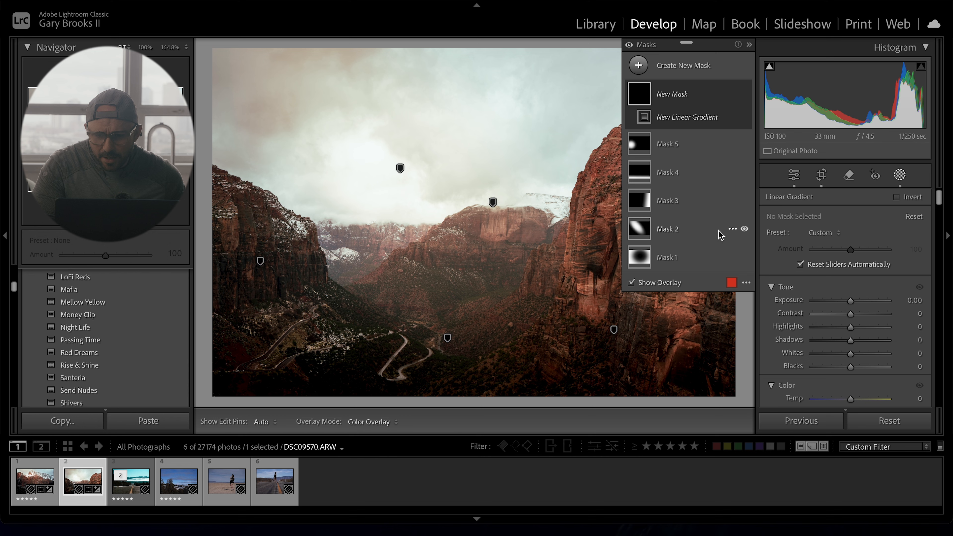
pyautogui.click(665, 172)
pyautogui.moveTo(448, 287); pyautogui.dragTo(451, 240)
pyautogui.moveTo(849, 300); pyautogui.dragTo(855, 355)
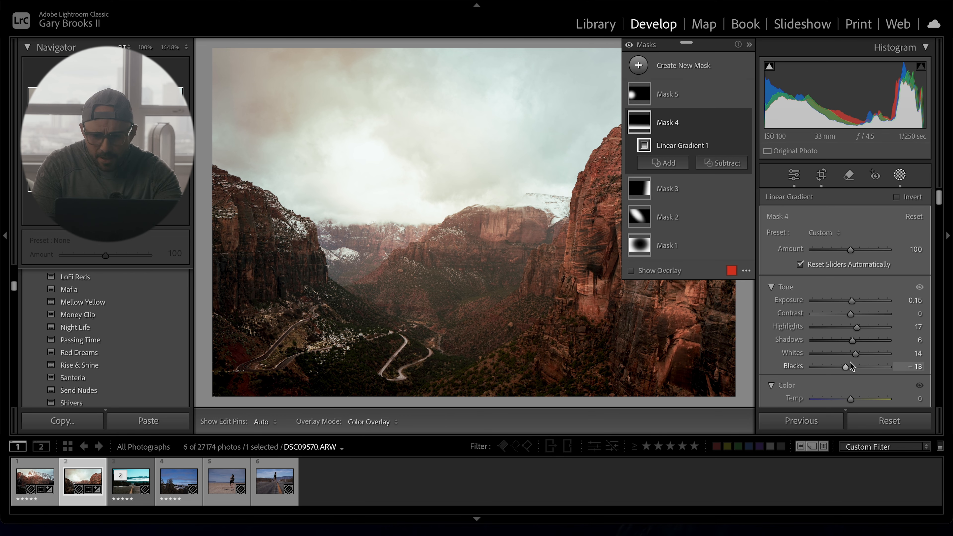
# - Exit masking and move the tone curve's black point to input 6, output 0
pyautogui.hotkey('shift', 'w')
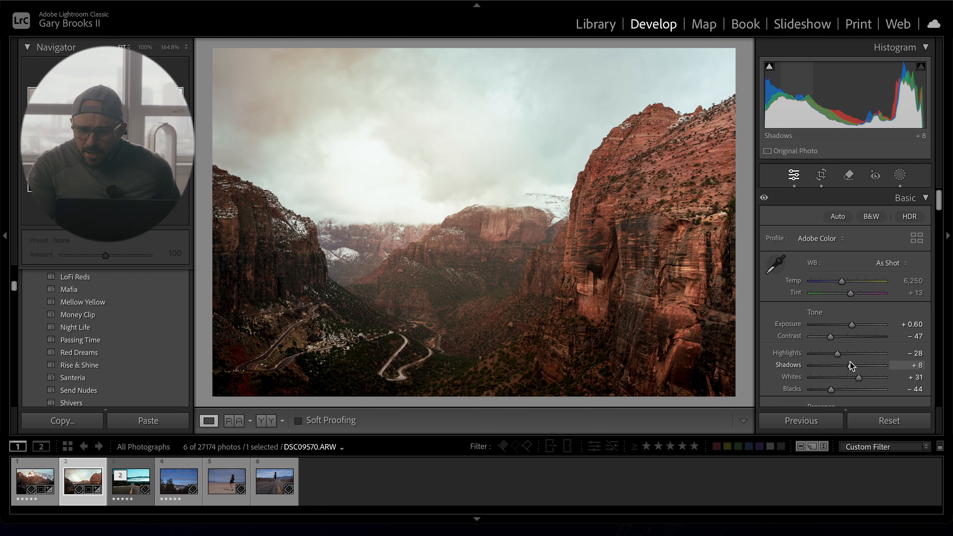
pyautogui.scroll(-5, 851, 366)
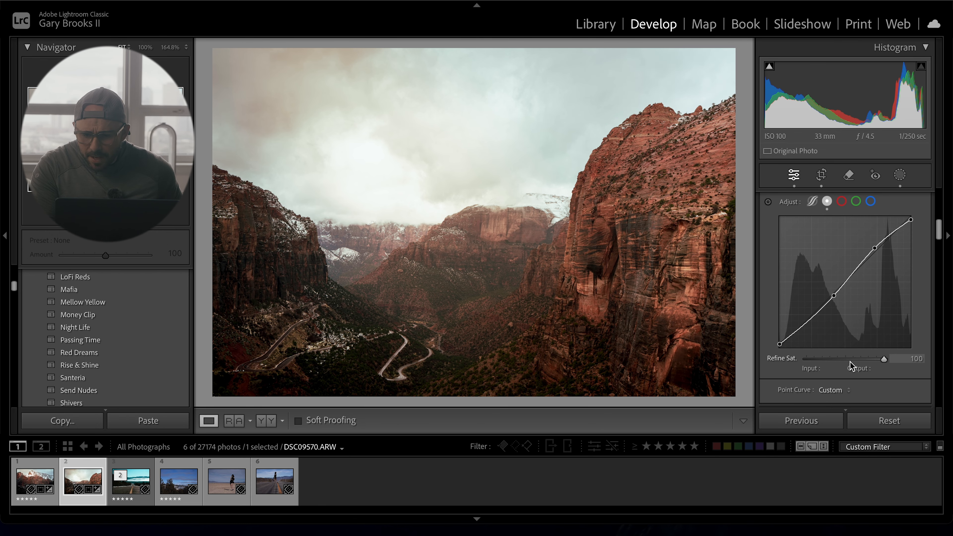
pyautogui.moveTo(780, 345); pyautogui.dragTo(783, 349)
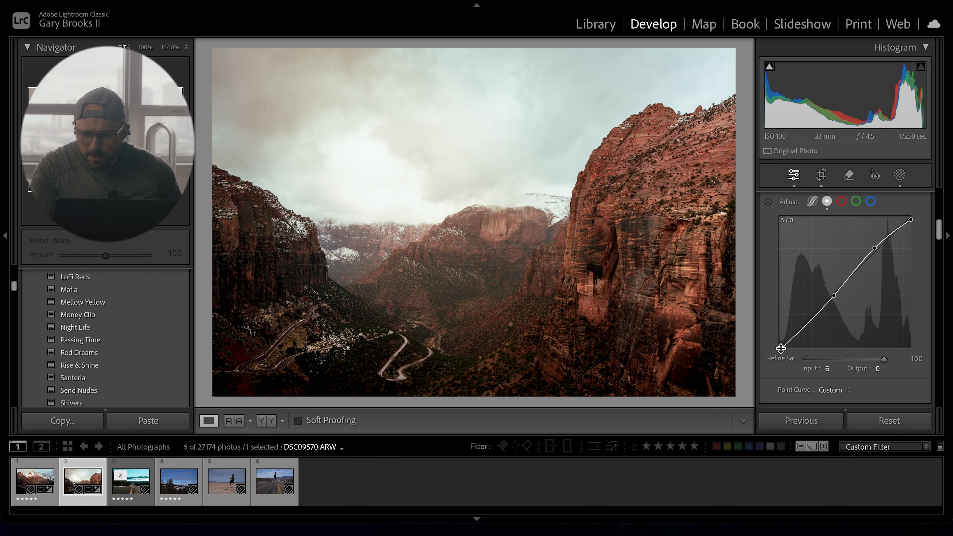
# - Color grade the photo: midtones toward cyan, shadows to hue 247 saturation 35, highlights to hue 61 saturation 9
pyautogui.scroll(-5, 832, 320)
pyautogui.scroll(-6, 833, 318)
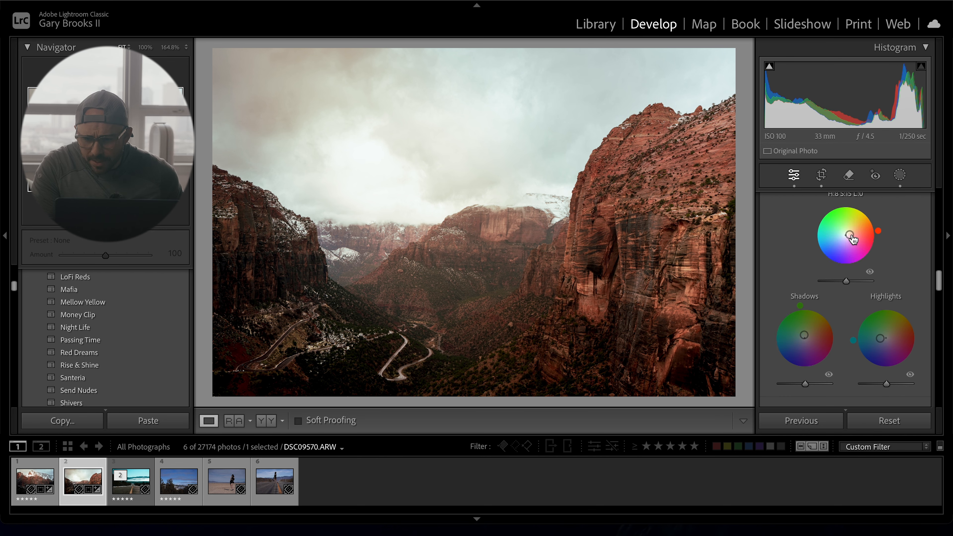
pyautogui.moveTo(852, 235)
pyautogui.mouseDown()
pyautogui.moveTo(834, 219)
pyautogui.moveTo(853, 227)
pyautogui.moveTo(834, 234)
pyautogui.moveTo(841, 236)
pyautogui.mouseUp()
pyautogui.moveTo(805, 338)
pyautogui.mouseDown()
pyautogui.moveTo(797, 356)
pyautogui.moveTo(801, 347)
pyautogui.mouseUp()
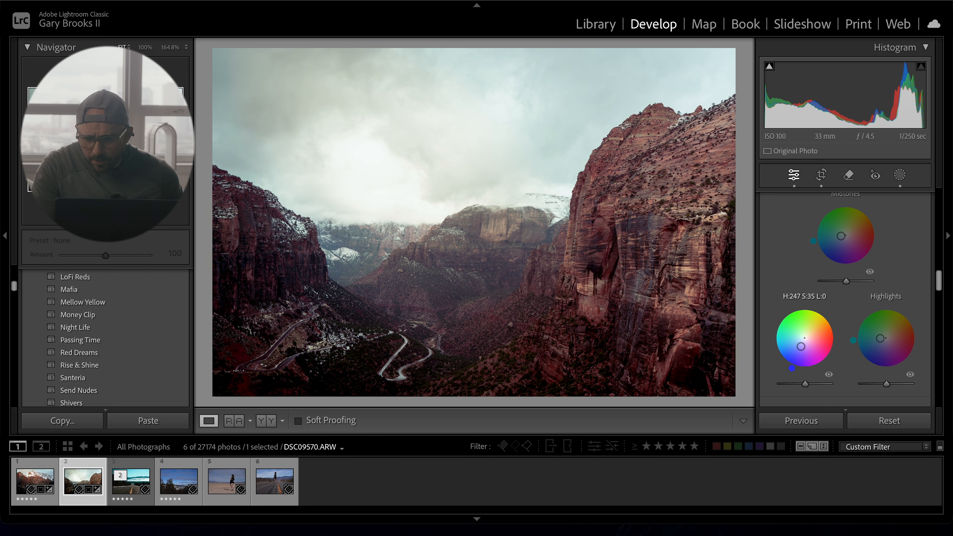
pyautogui.moveTo(881, 338)
pyautogui.mouseDown()
pyautogui.moveTo(892, 323)
pyautogui.moveTo(888, 337)
pyautogui.mouseUp()
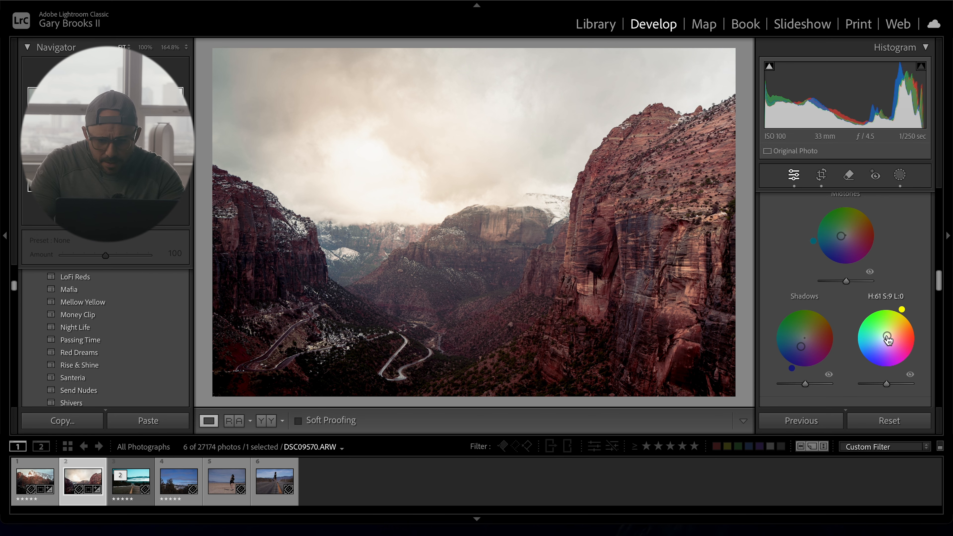
# - Toggle the before and after views to compare the edit with the original
pyautogui.press('\\')
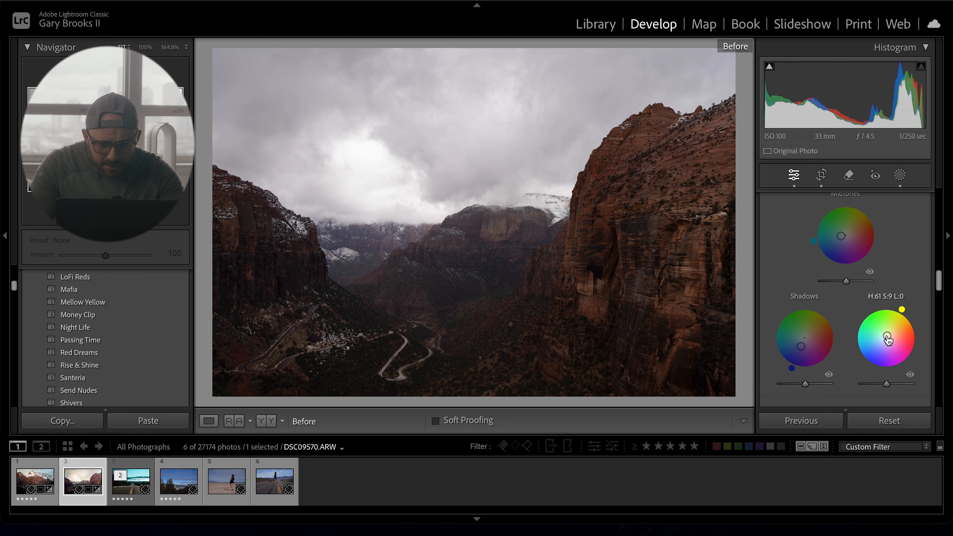
pyautogui.press('\\')
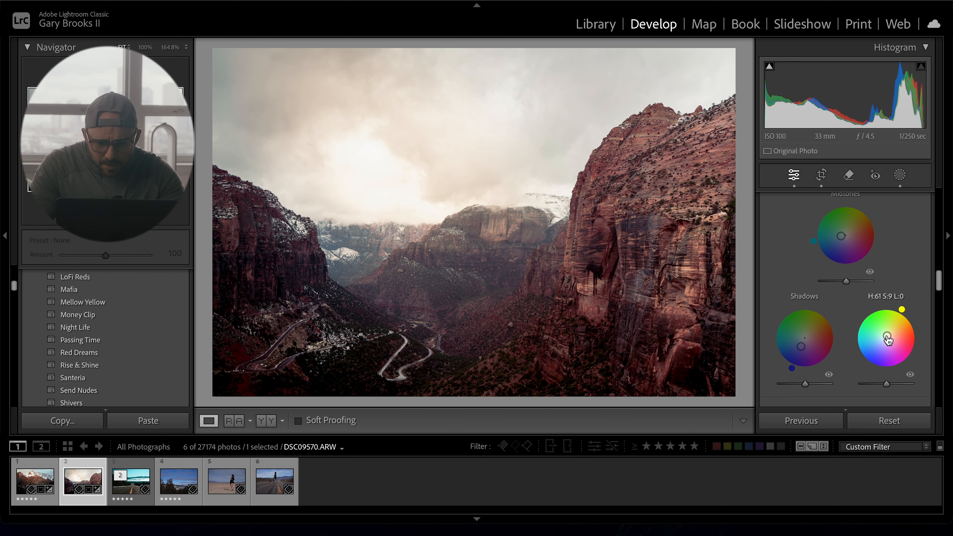
pyautogui.press('\\')
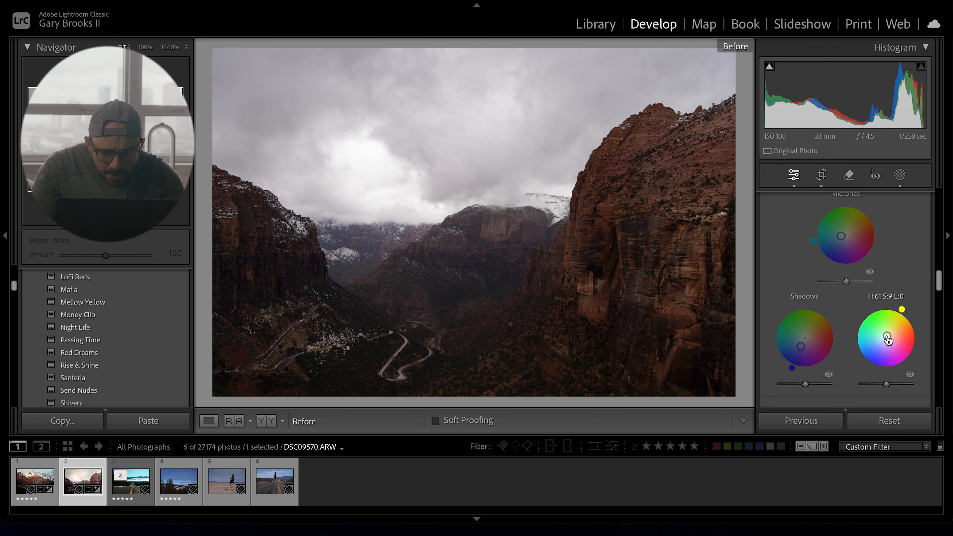
pyautogui.press('\\')
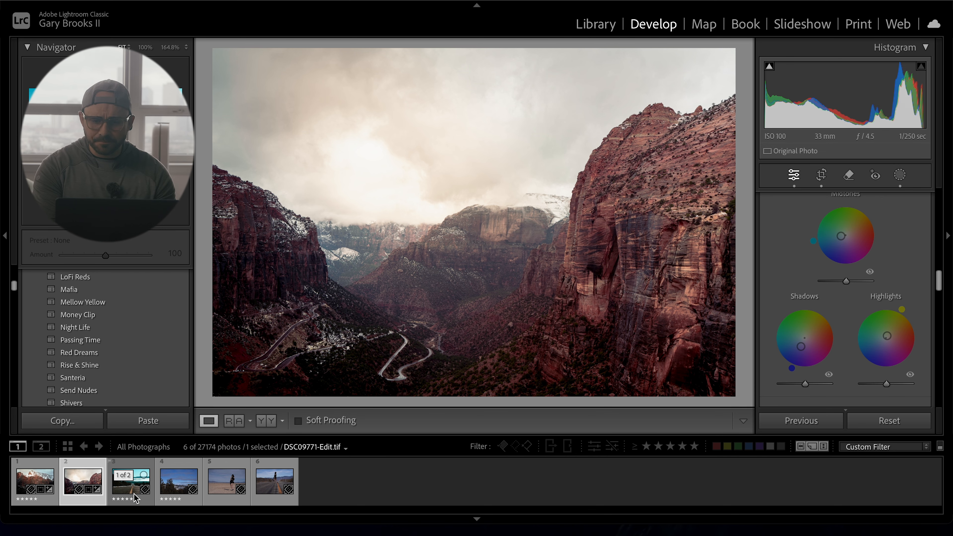
# - Open the third photo, the foggy road, and apply the Rise & Shine preset
pyautogui.click(130, 485)
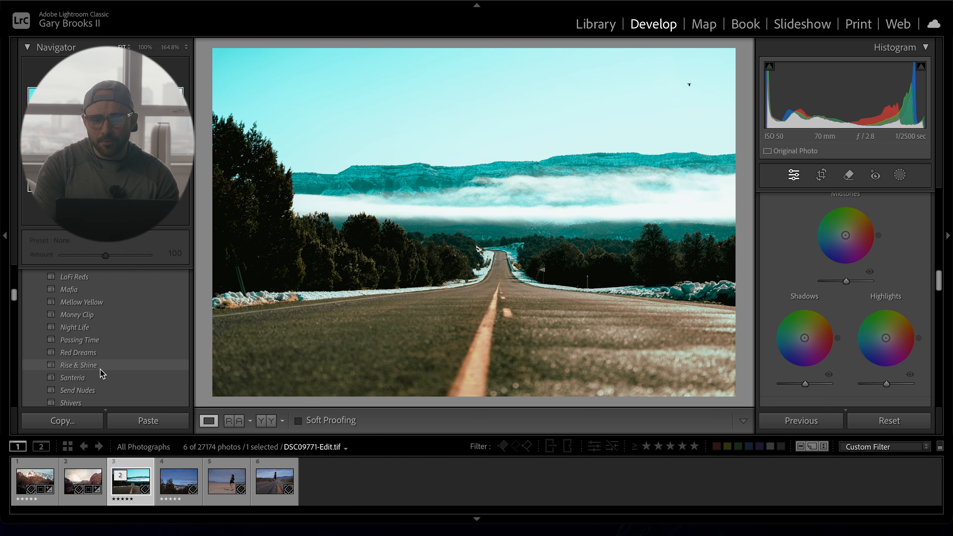
pyautogui.click(101, 371)
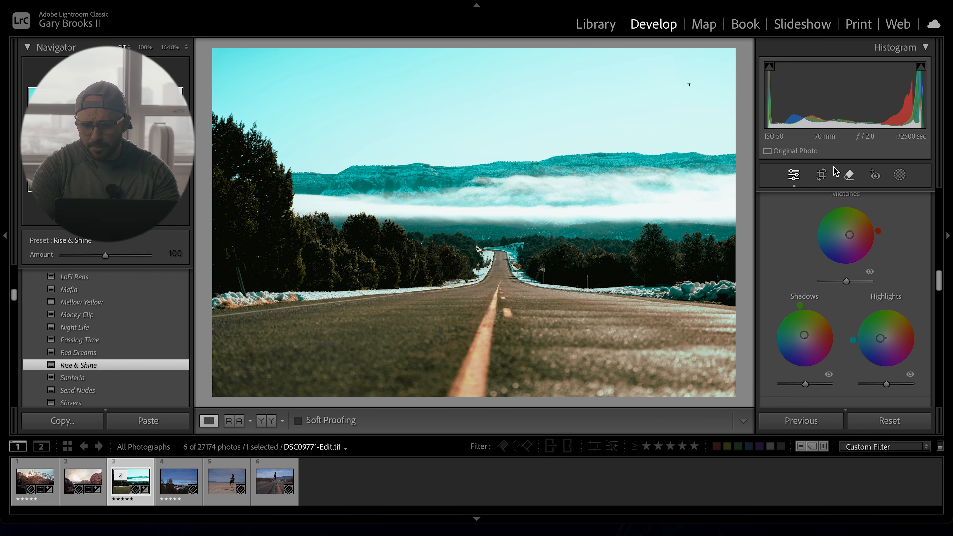
# - Try Auto straightening in the Crop & Straighten tool and close the tool
pyautogui.click(822, 176)
pyautogui.click(907, 242)
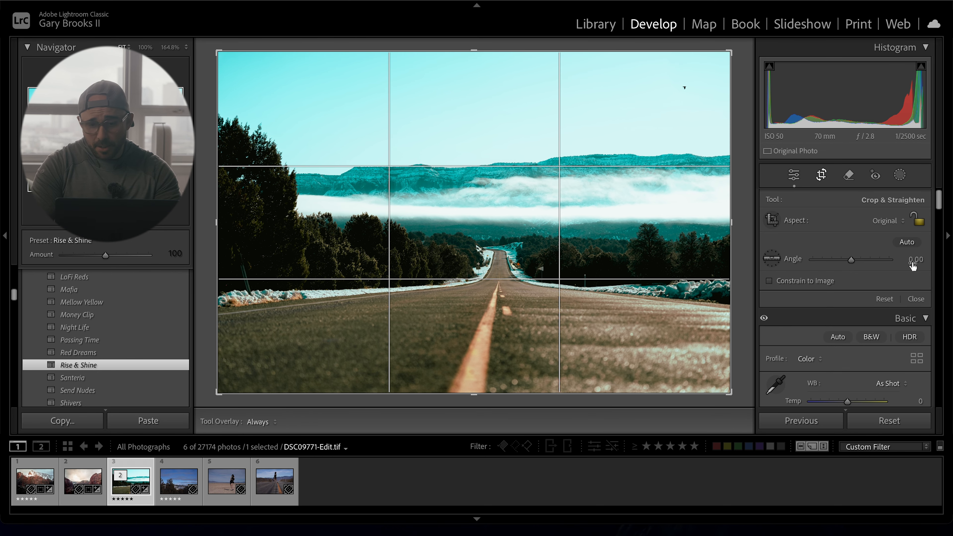
pyautogui.click(916, 299)
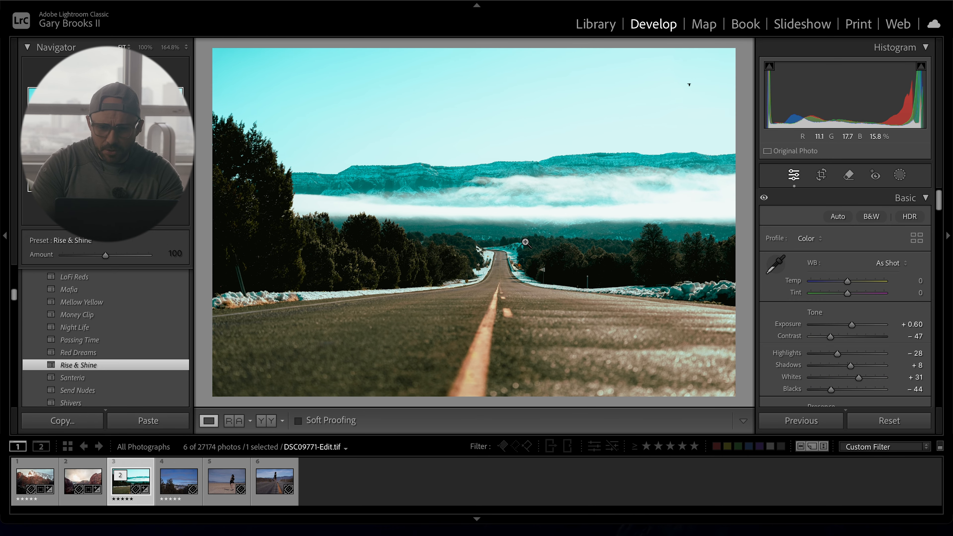
# - Create a new radial gradient mask and place it over the road's vanishing point and fog
pyautogui.hotkey('shift', 'w')
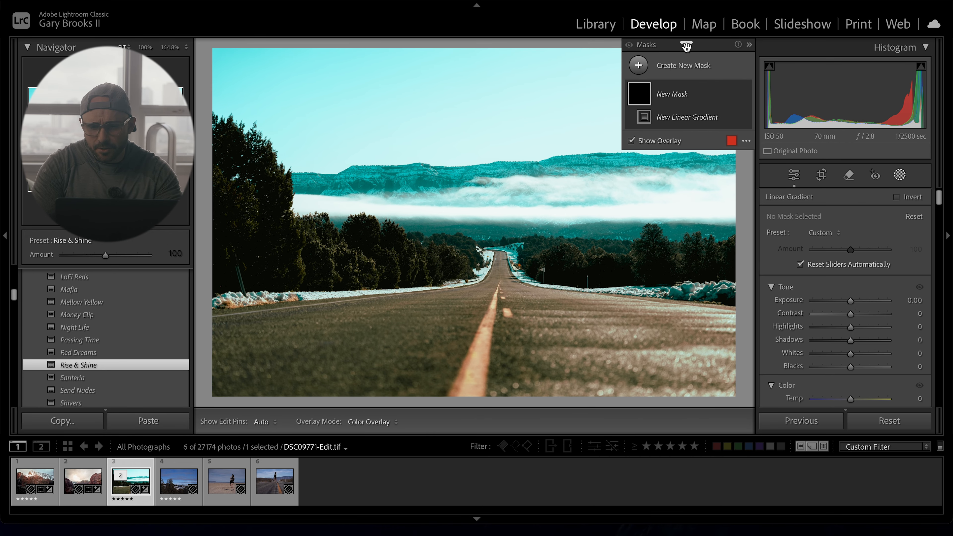
pyautogui.click(639, 66)
pyautogui.click(734, 213)
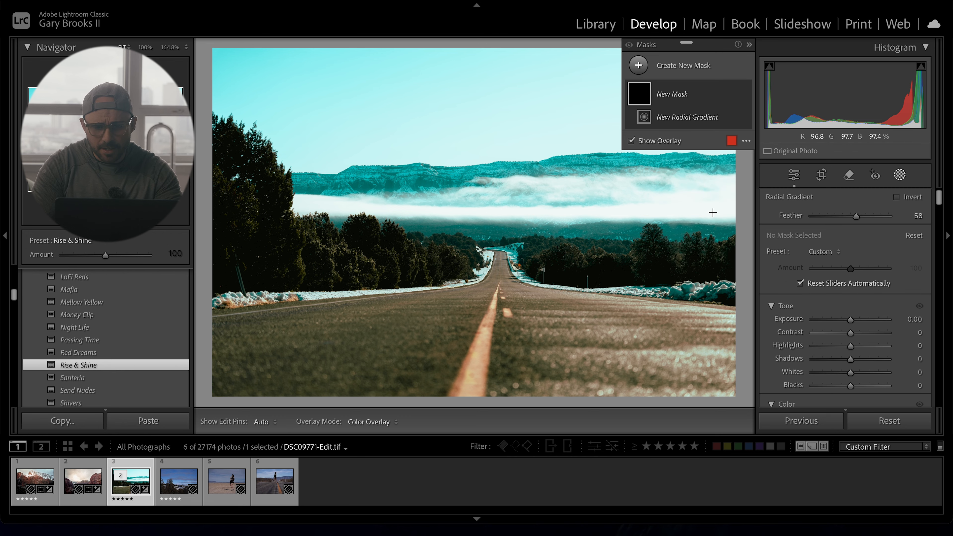
pyautogui.moveTo(438, 177); pyautogui.dragTo(683, 377)
pyautogui.moveTo(462, 193); pyautogui.dragTo(505, 231)
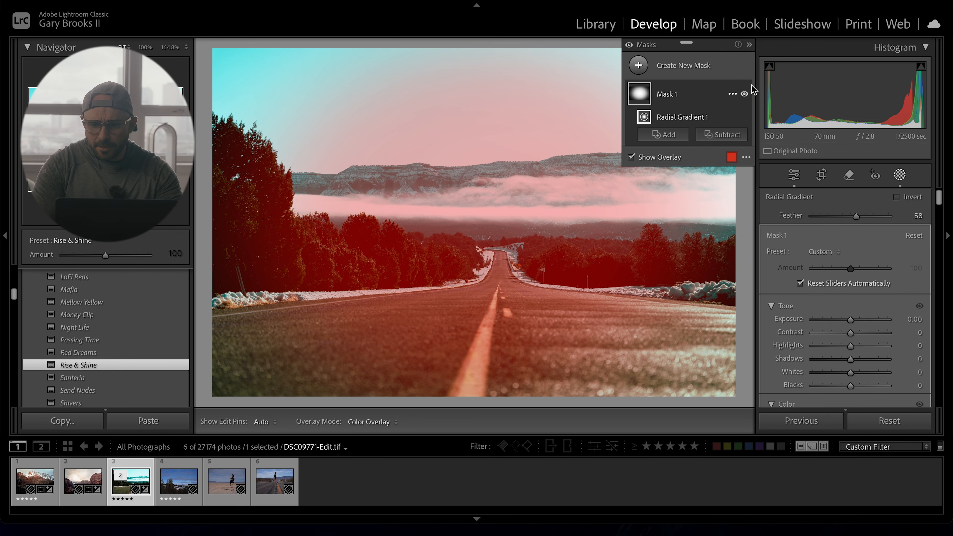
# - Invert the radial mask and set Exposure -0.26, Contrast 7, Highlights -11, Shadows -5, Whites -13, Blacks -20
pyautogui.click(731, 94)
pyautogui.click(776, 122)
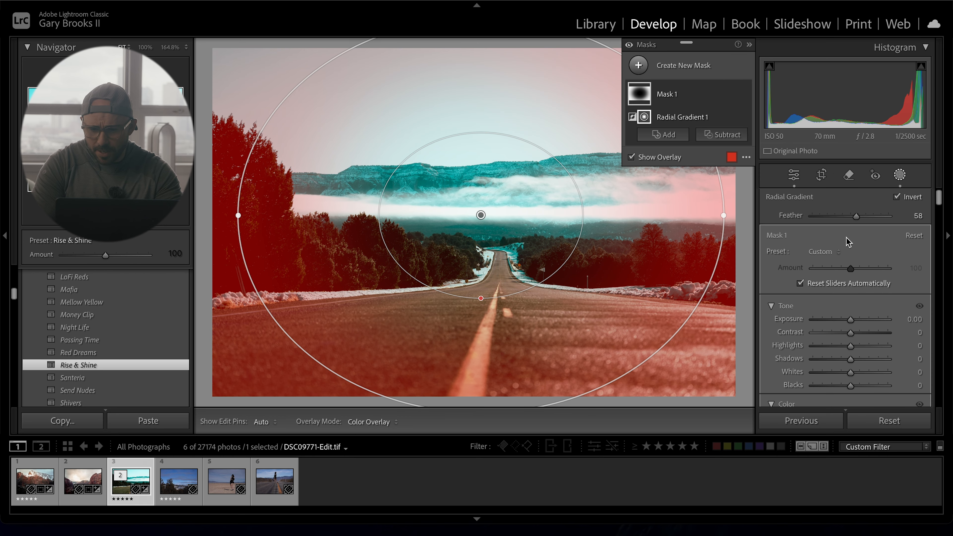
pyautogui.moveTo(853, 319); pyautogui.dragTo(843, 386)
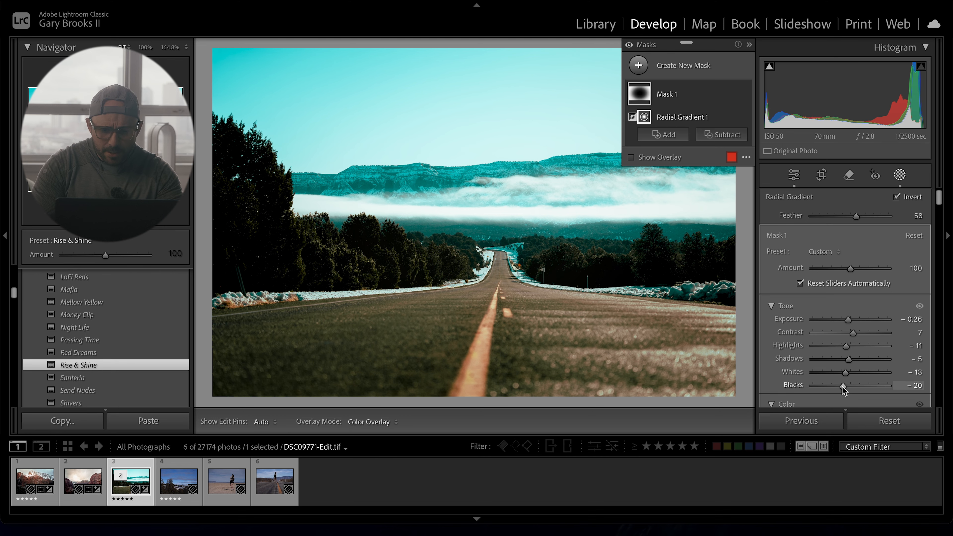
# - Add a linear gradient rising from the bottom over the road and set Exposure -0.29, Contrast 9, Highlights -5, Shadows -7, Whites -7, Blacks -15
pyautogui.press('m')
pyautogui.moveTo(492, 389); pyautogui.dragTo(491, 227)
pyautogui.moveTo(851, 301); pyautogui.dragTo(848, 371)
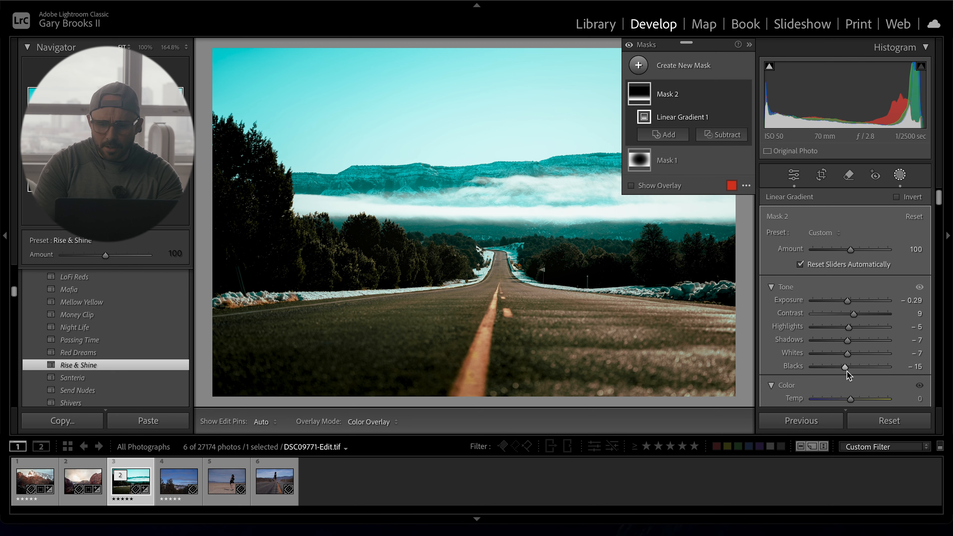
# - Draw a linear gradient from the right side over the trees, set its Temp to 18, and exit masking
pyautogui.press('m')
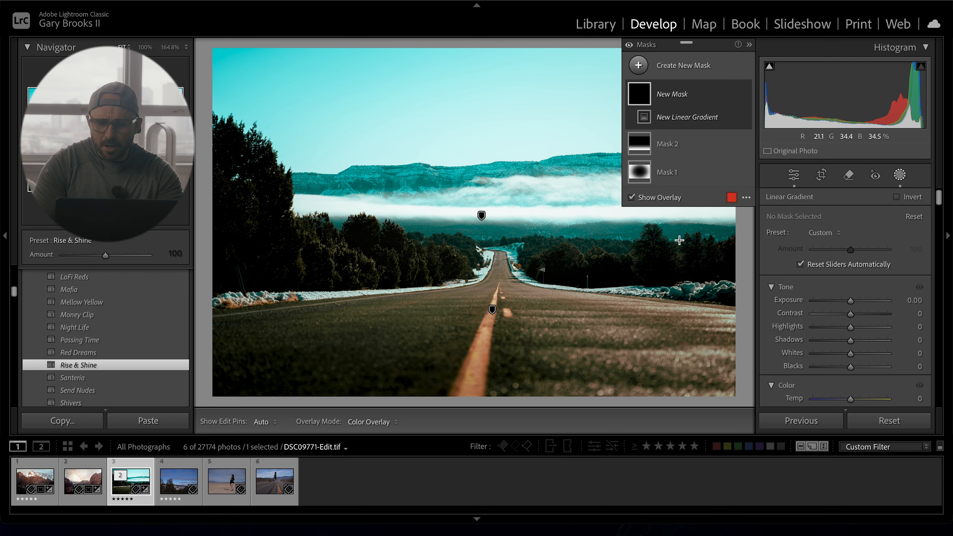
pyautogui.moveTo(704, 232); pyautogui.dragTo(384, 329)
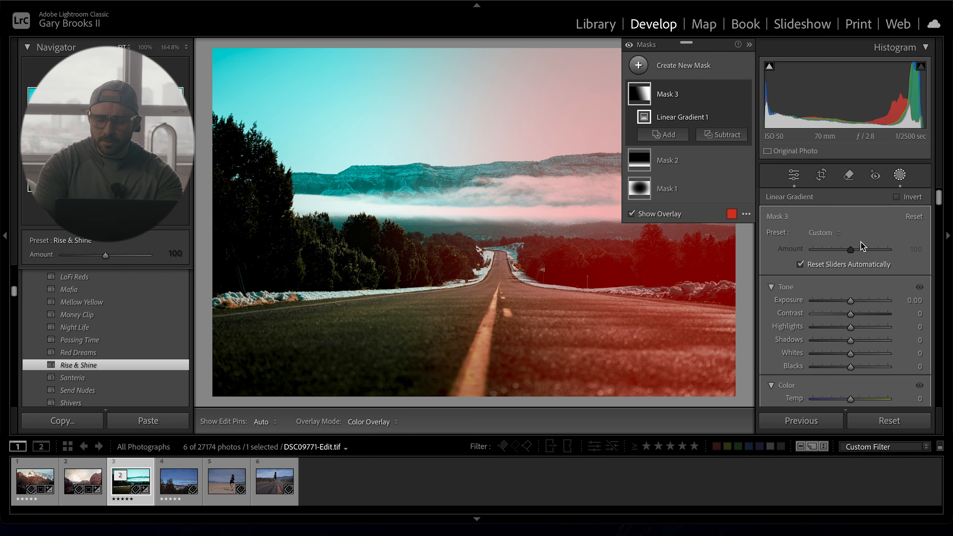
pyautogui.scroll(-2, 861, 246)
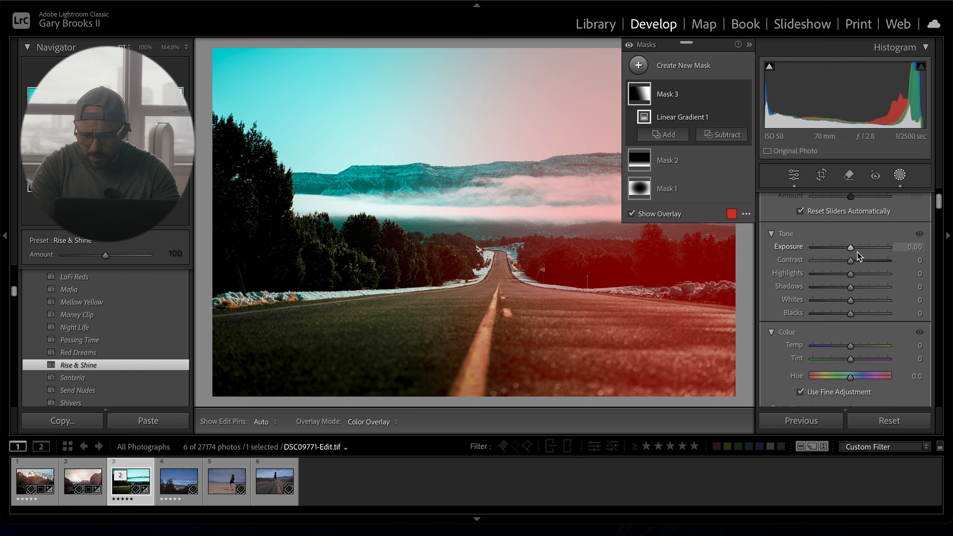
pyautogui.moveTo(851, 344); pyautogui.dragTo(857, 345)
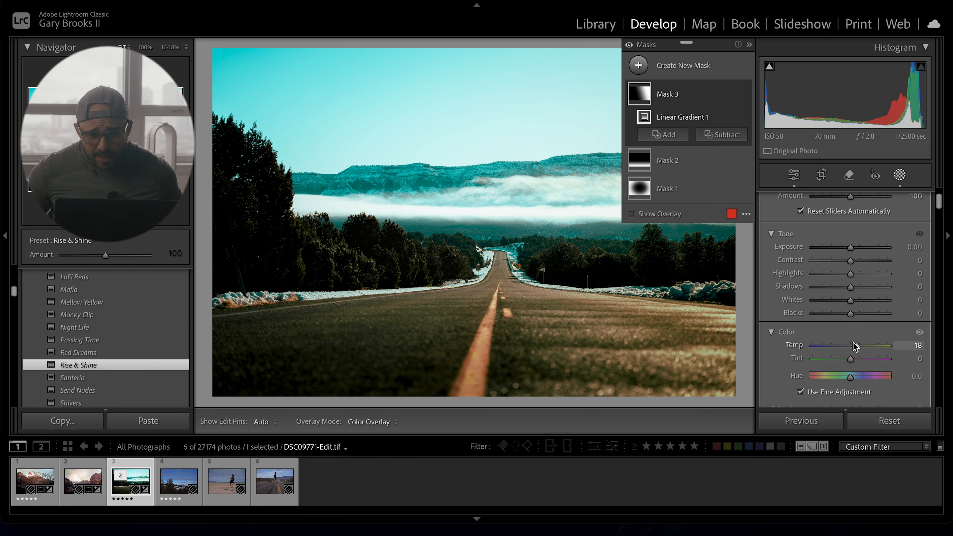
pyautogui.press('Escape')
pyautogui.press('Escape')
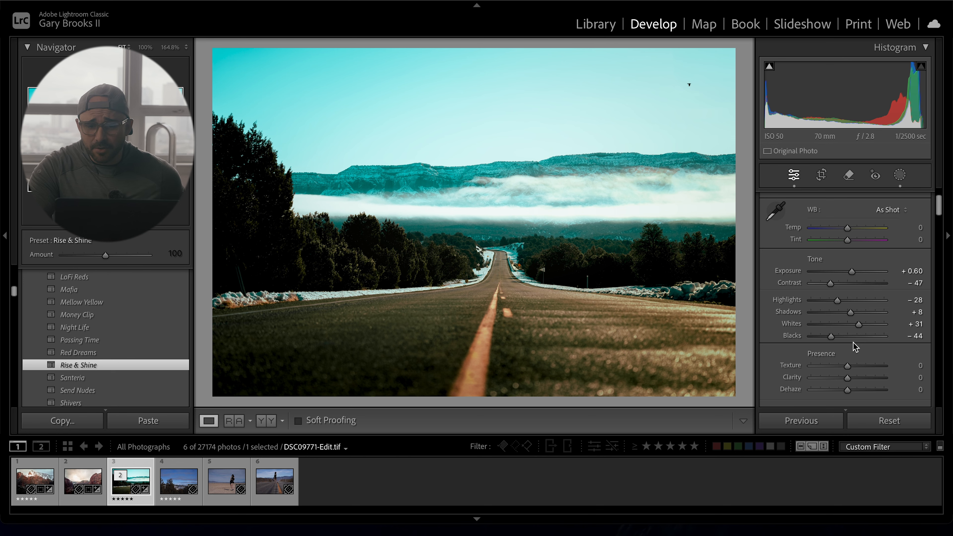
# - Open the fourth photo, the eagle landscape, and browse down the develop panels to the detail settings
pyautogui.click(690, 85)
pyautogui.moveTo(690, 85); pyautogui.dragTo(636, 182)
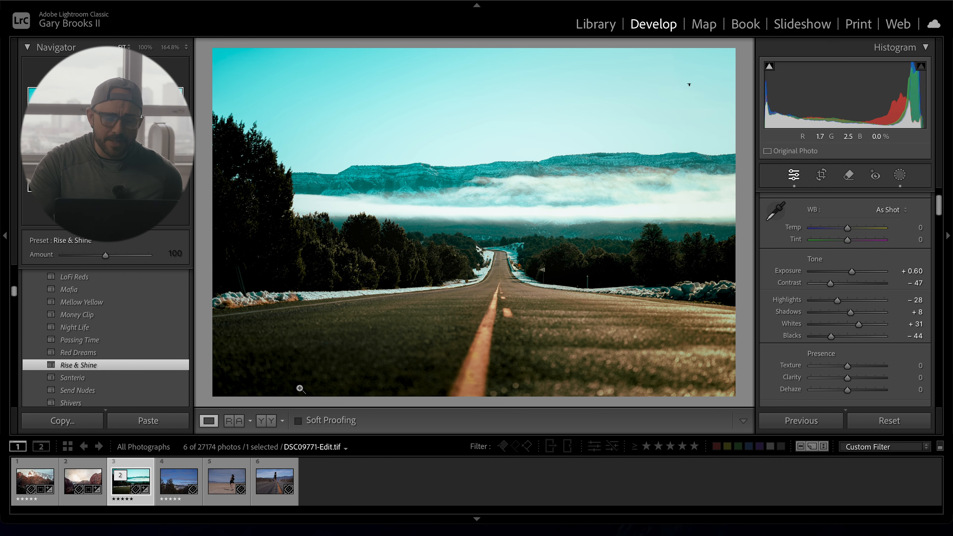
pyautogui.click(176, 488)
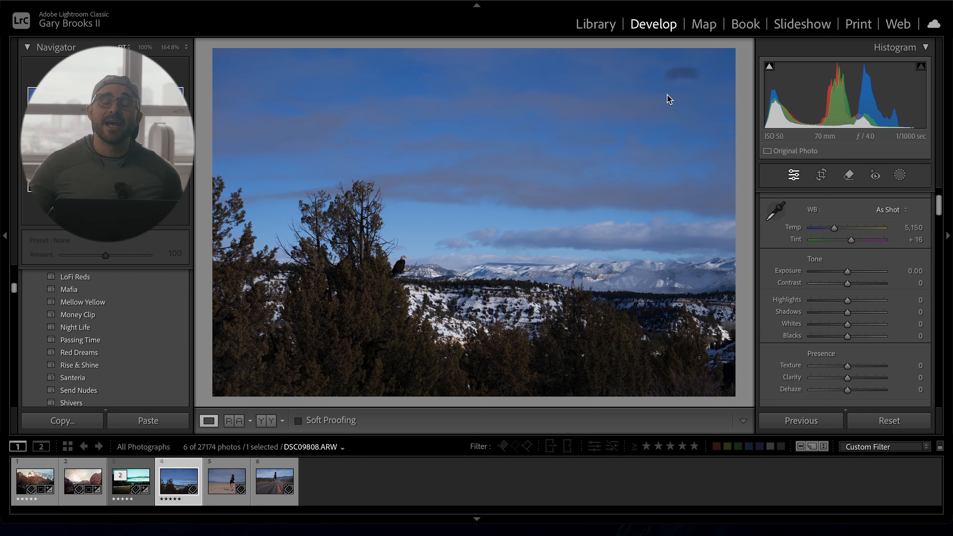
pyautogui.scroll(-20, 809, 277)
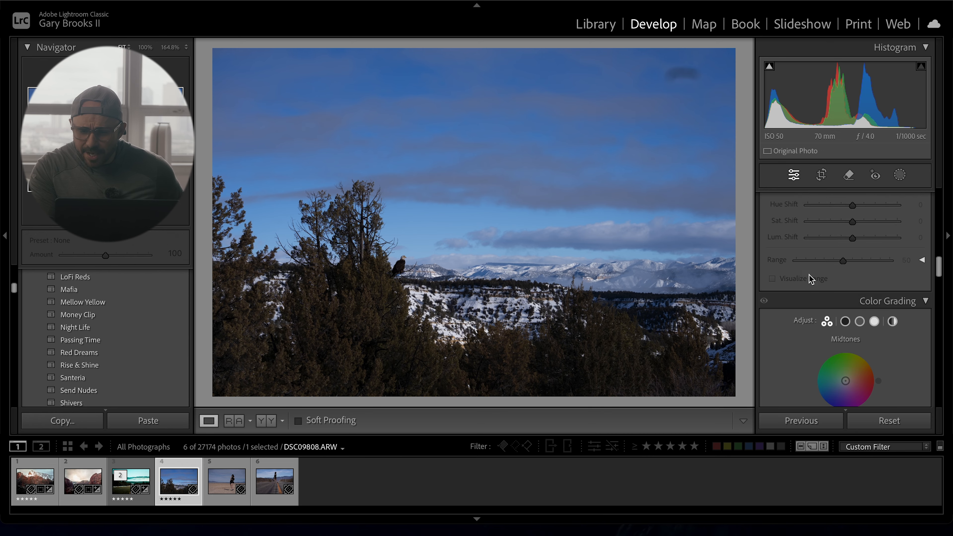
pyautogui.scroll(-8, 809, 280)
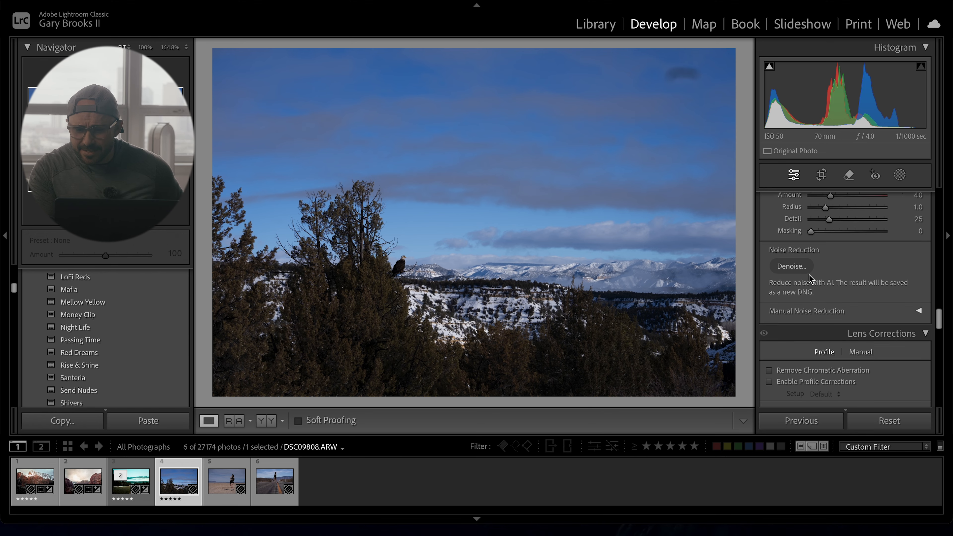
# - Set the Transform Scale to 150, X Offset to -0.5 and Y Offset to +7.5 to crop in on the eagle
pyautogui.scroll(-6, 809, 280)
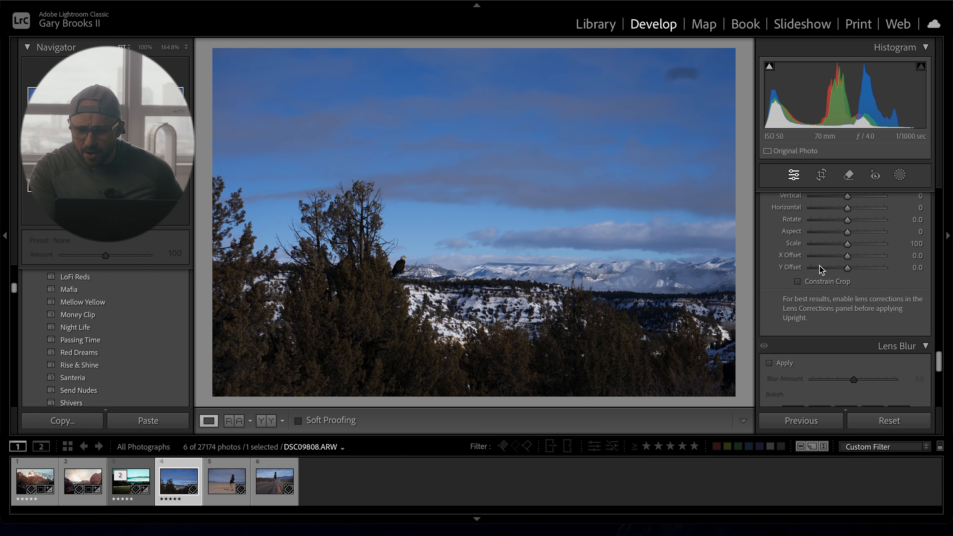
pyautogui.moveTo(848, 244); pyautogui.dragTo(885, 245)
pyautogui.moveTo(851, 257); pyautogui.dragTo(853, 269)
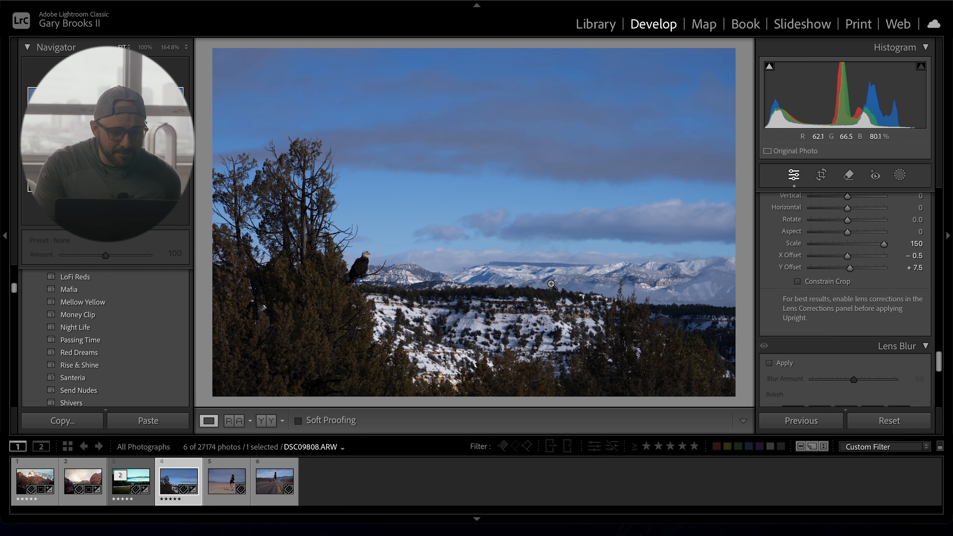
# - Apply the Rise & Shine preset and compare the result against the before view
pyautogui.scroll(-1, 105, 338)
pyautogui.click(78, 341)
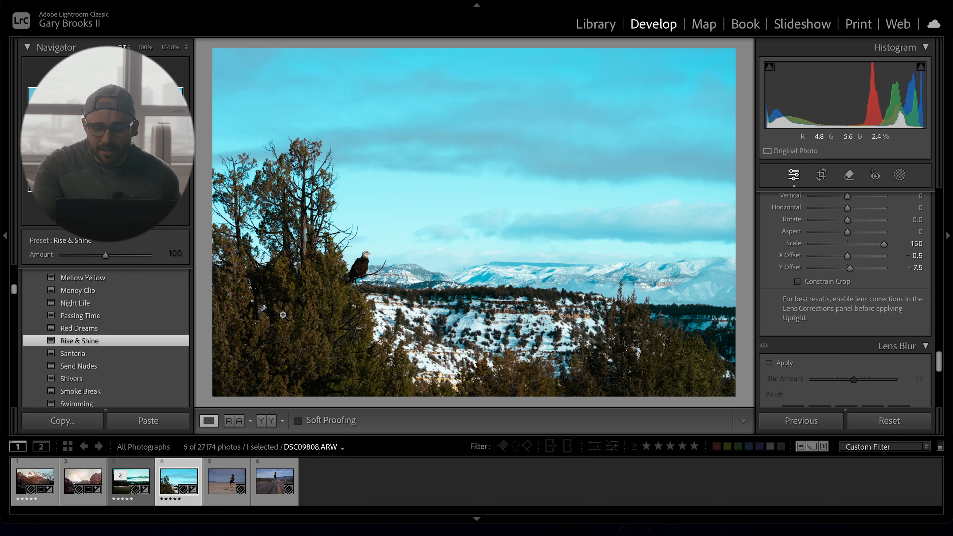
pyautogui.press('\\')
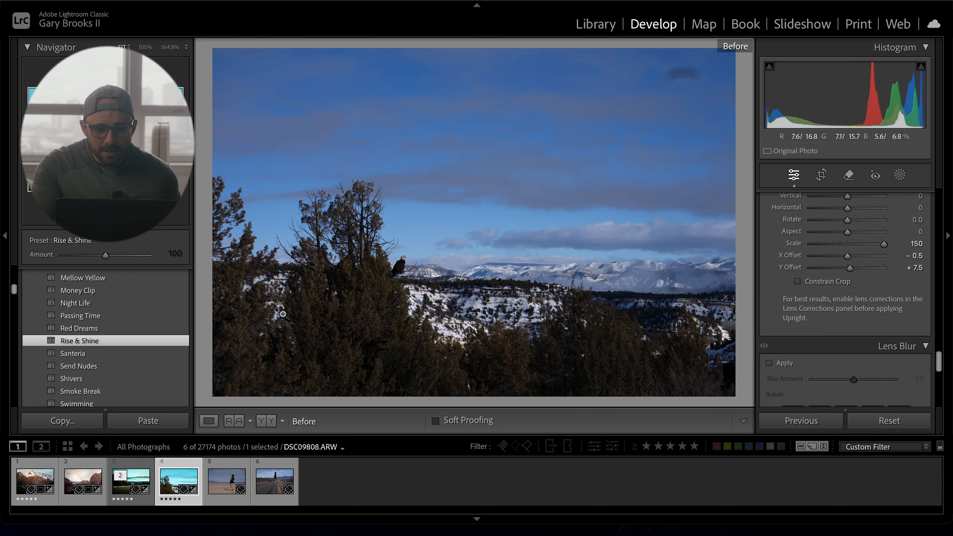
pyautogui.press('\\')
# - Draw a radial gradient around the eagle and invert the mask
pyautogui.hotkey('shift', 'm')
pyautogui.moveTo(321, 238); pyautogui.dragTo(440, 345)
pyautogui.moveTo(352, 256); pyautogui.dragTo(384, 273)
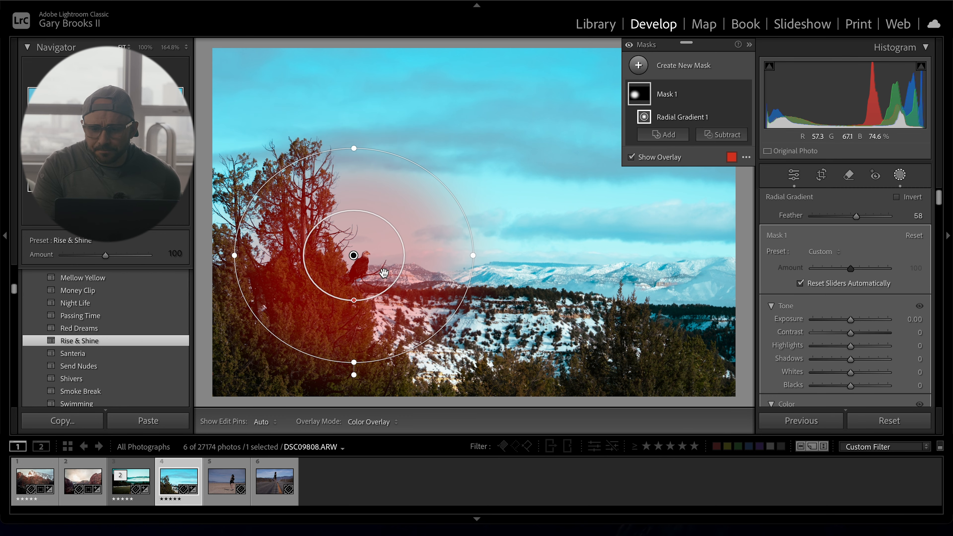
pyautogui.click(732, 95)
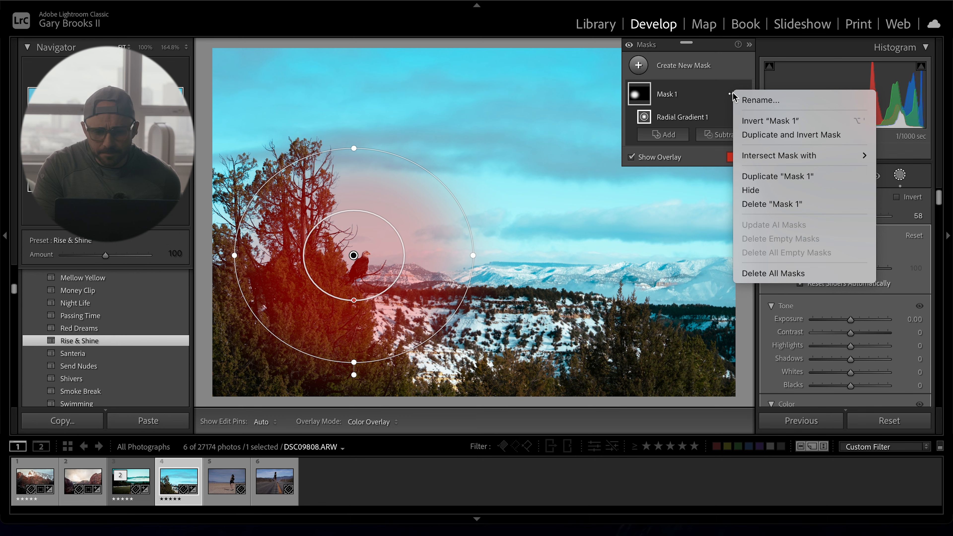
pyautogui.click(779, 120)
pyautogui.moveTo(850, 320); pyautogui.dragTo(850, 343)
# - Add a second radial gradient over the eagle and left trees and set its Temp to 26
pyautogui.click(639, 65)
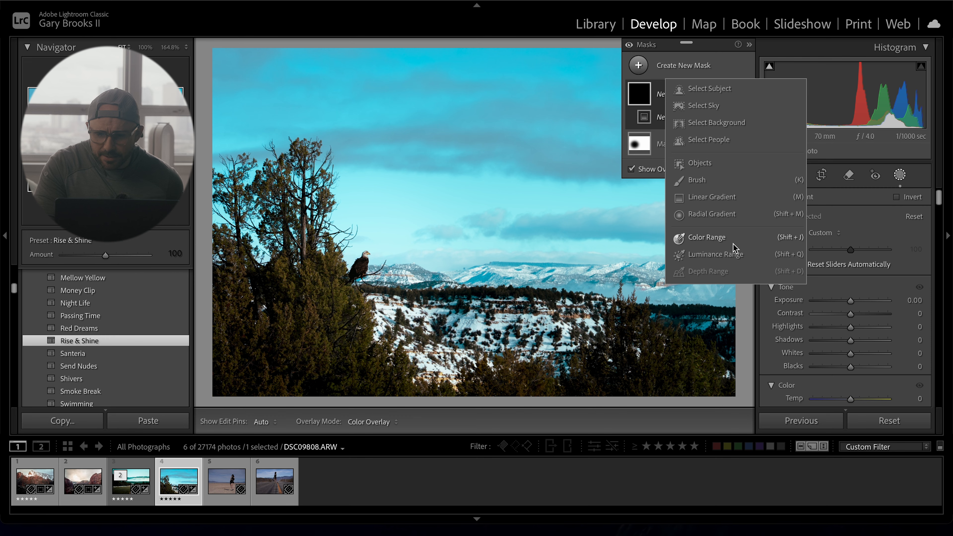
pyautogui.click(713, 215)
pyautogui.moveTo(340, 180)
pyautogui.mouseDown()
pyautogui.moveTo(475, 385)
pyautogui.moveTo(475, 400)
pyautogui.mouseUp()
pyautogui.scroll(-4, 845, 301)
pyautogui.moveTo(850, 280); pyautogui.dragTo(859, 279)
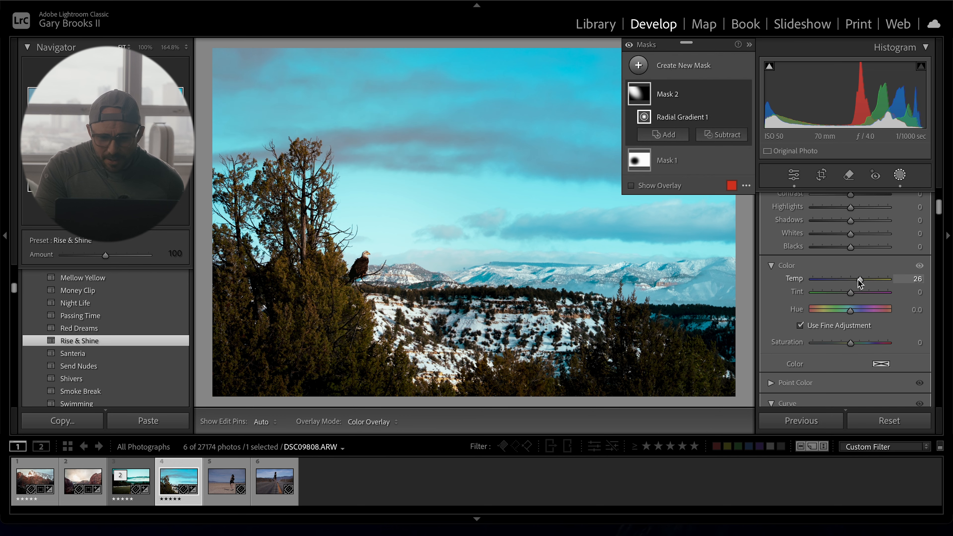
pyautogui.scroll(-3, 858, 279)
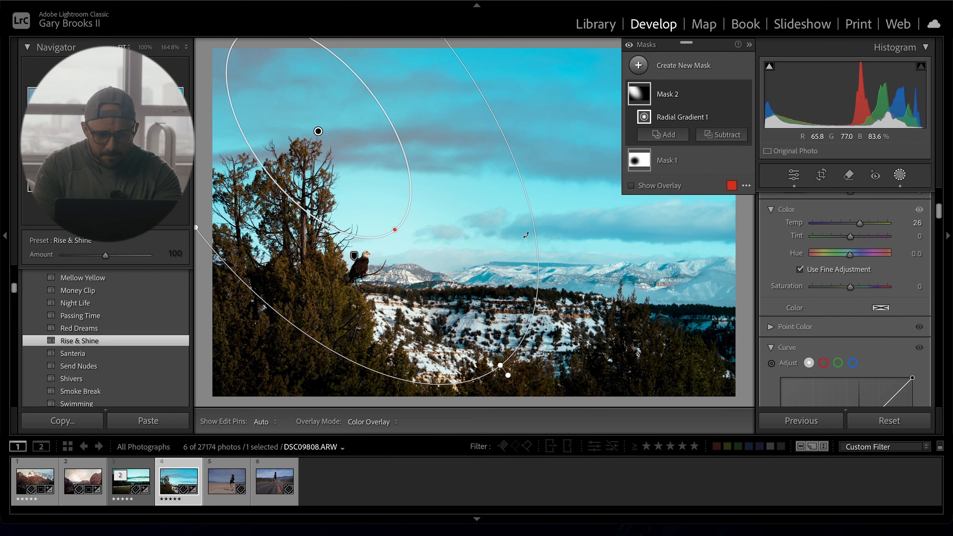